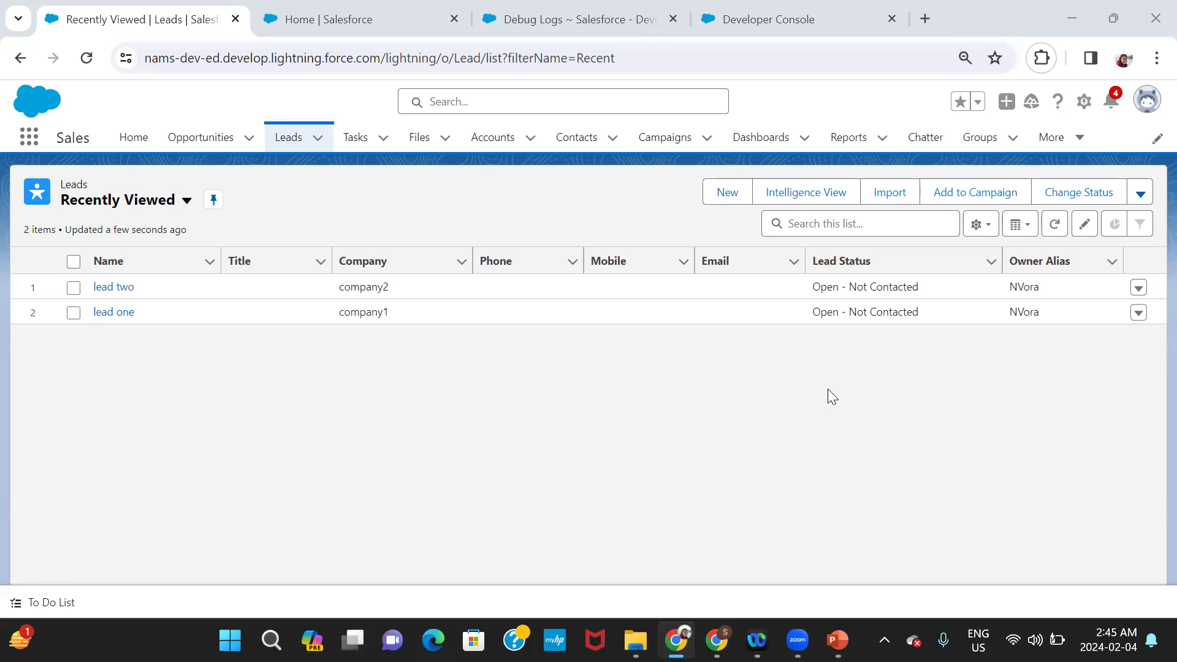
- Check the LeadTrigger code and the debug logs list, then return to recently viewed leads
left_click(793, 23)
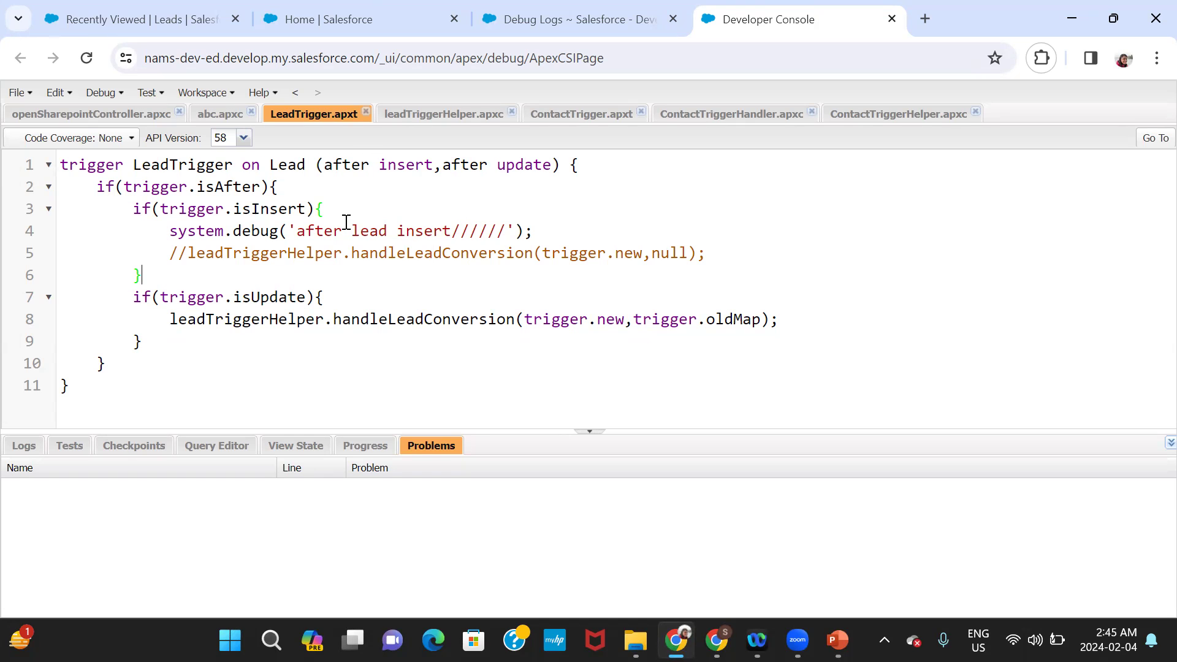
left_click(158, 18)
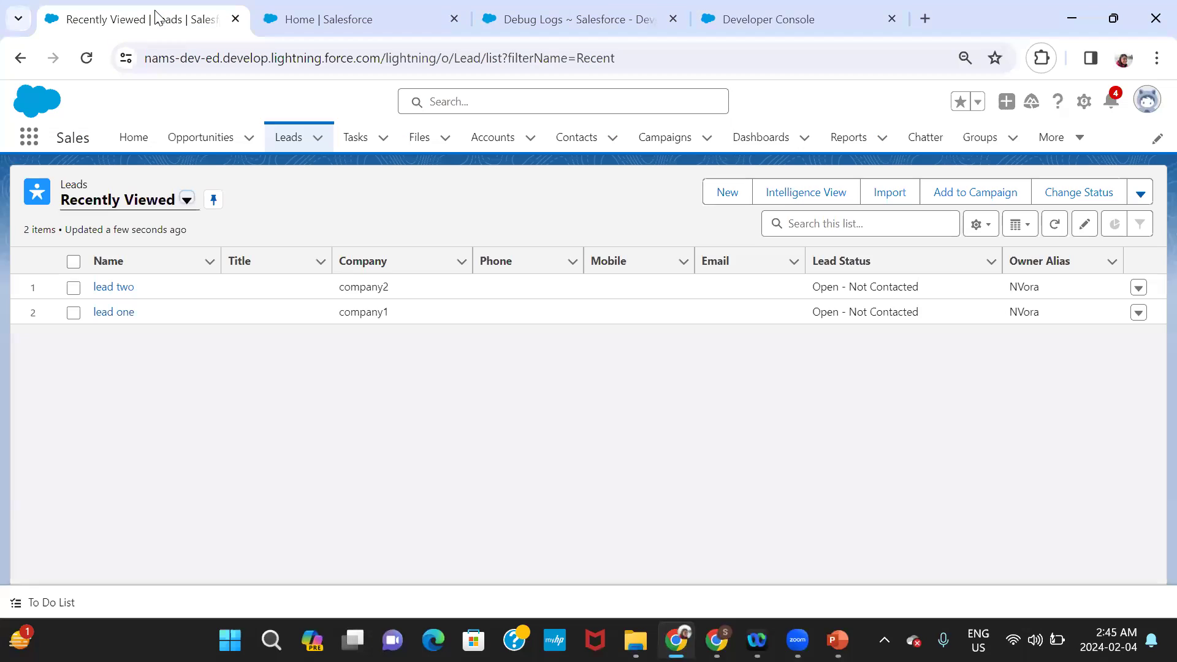
left_click(554, 28)
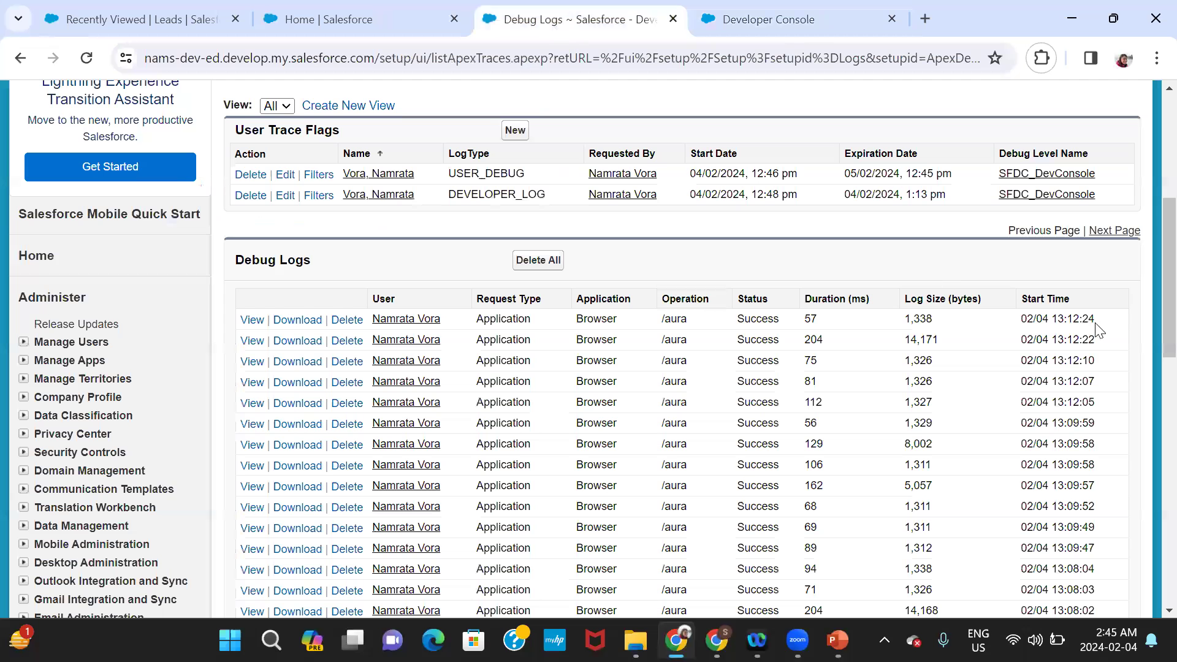
left_click_drag(1148, 233, 1147, 279)
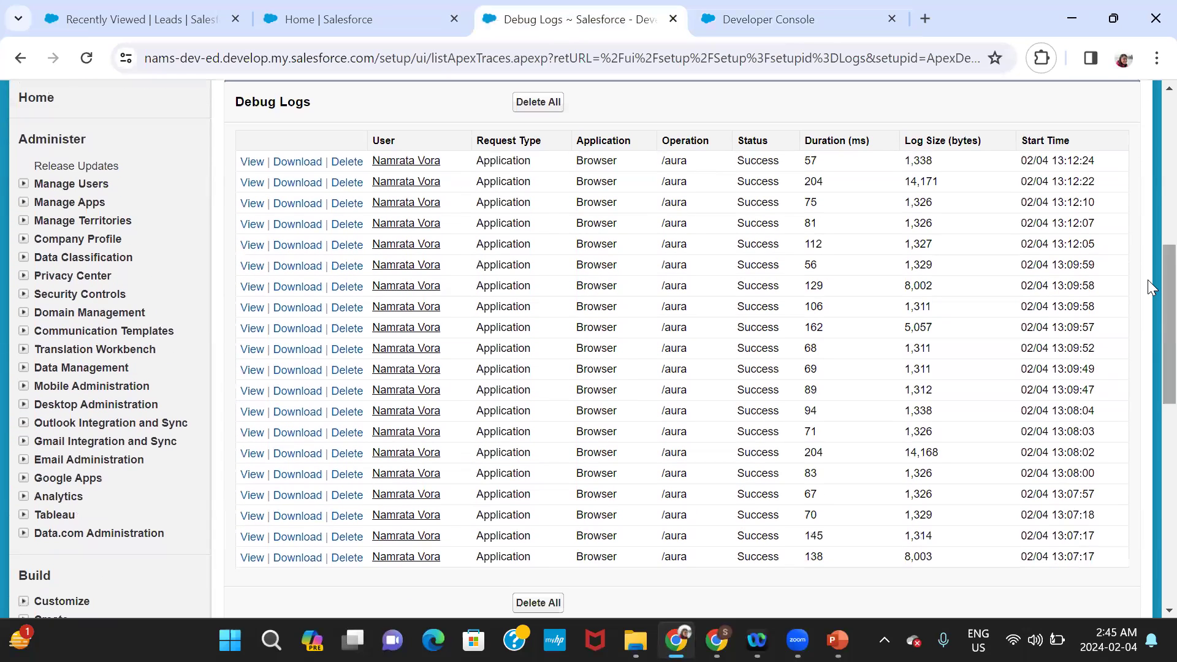
left_click(120, 19)
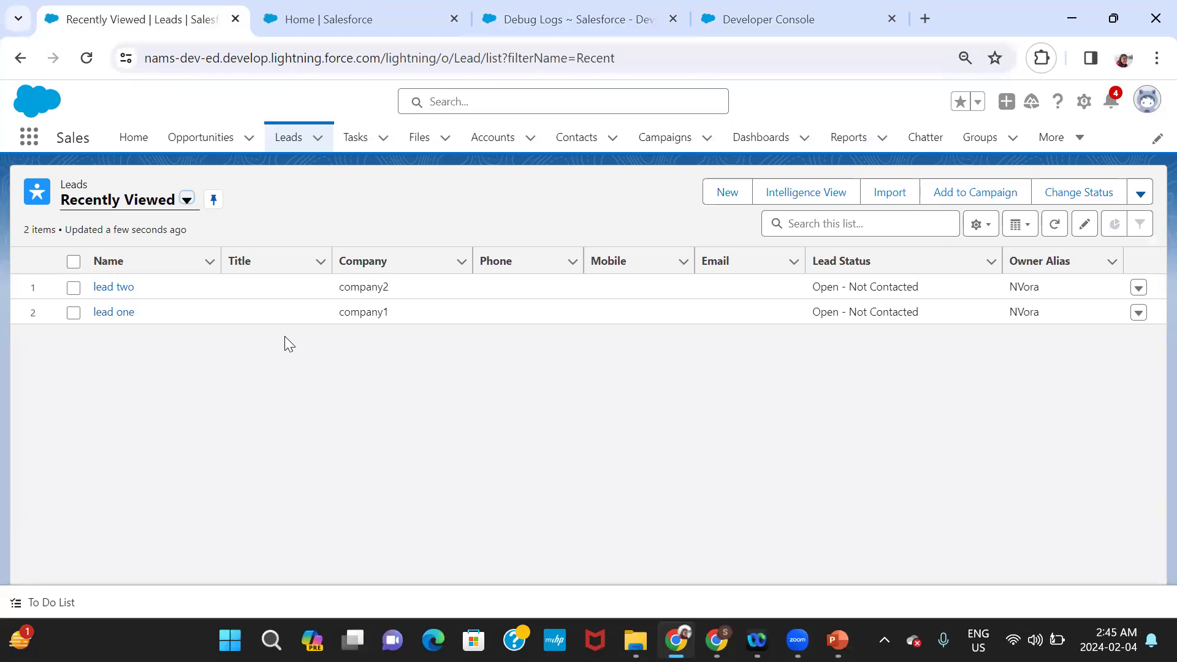
- Create and save a lead with salutation Ms., name Lead three, company Company3
left_click(727, 192)
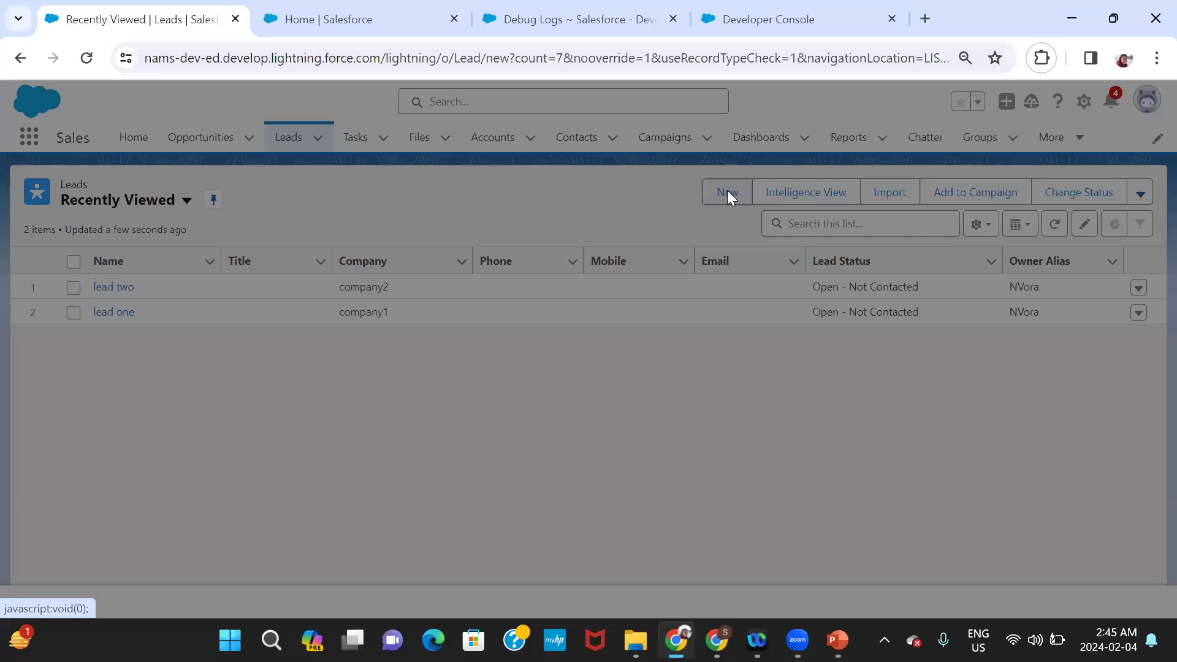
left_click(336, 343)
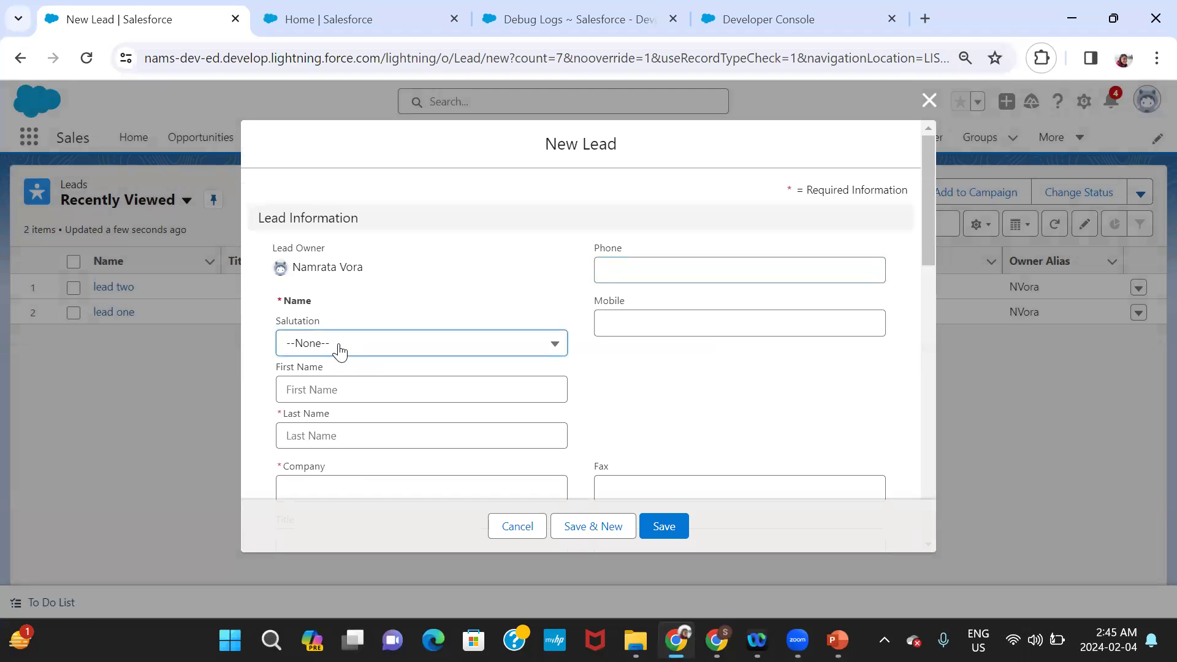
left_click(336, 434)
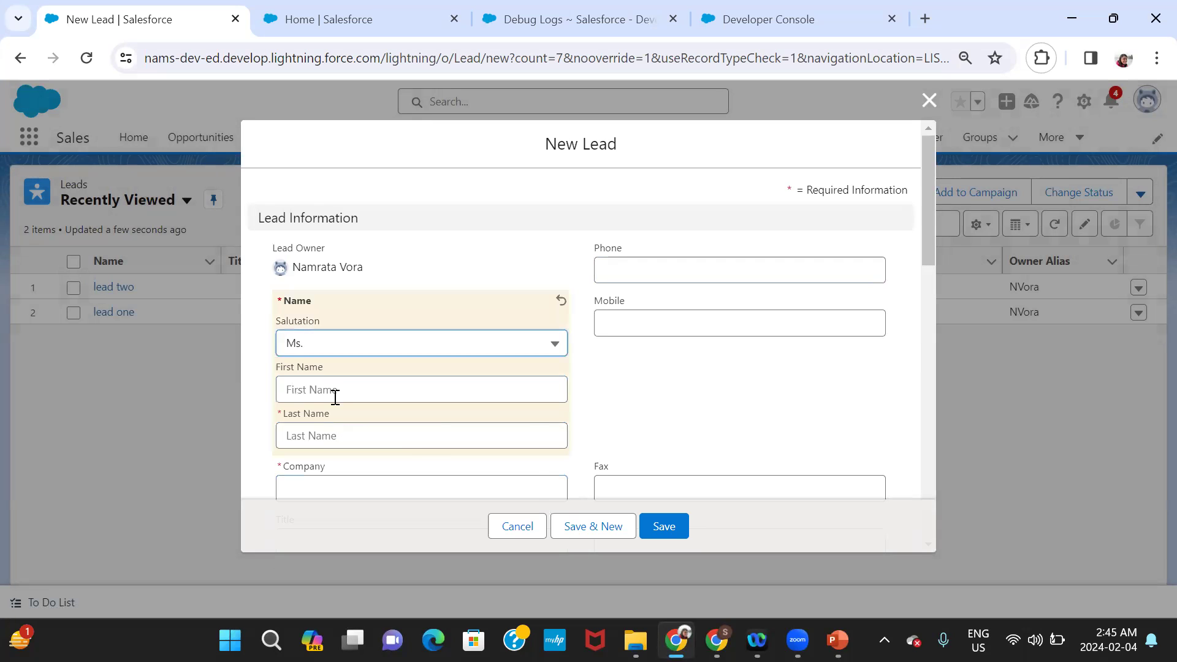
left_click(336, 396)
type("Lead")
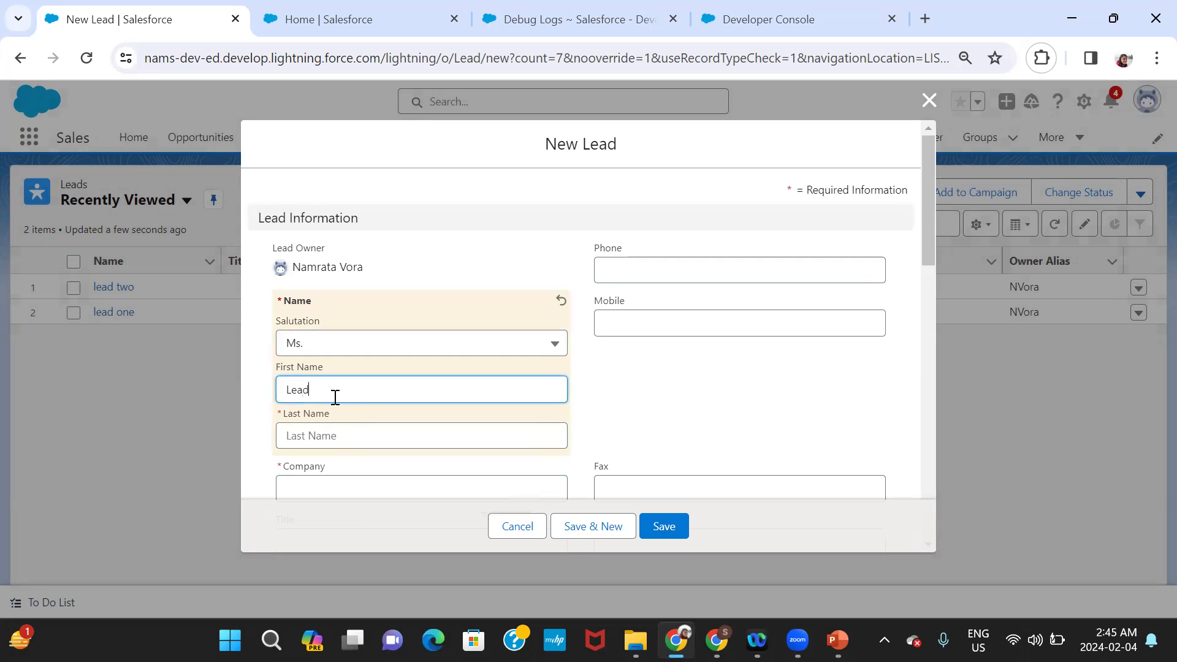
left_click(331, 429)
type("thr")
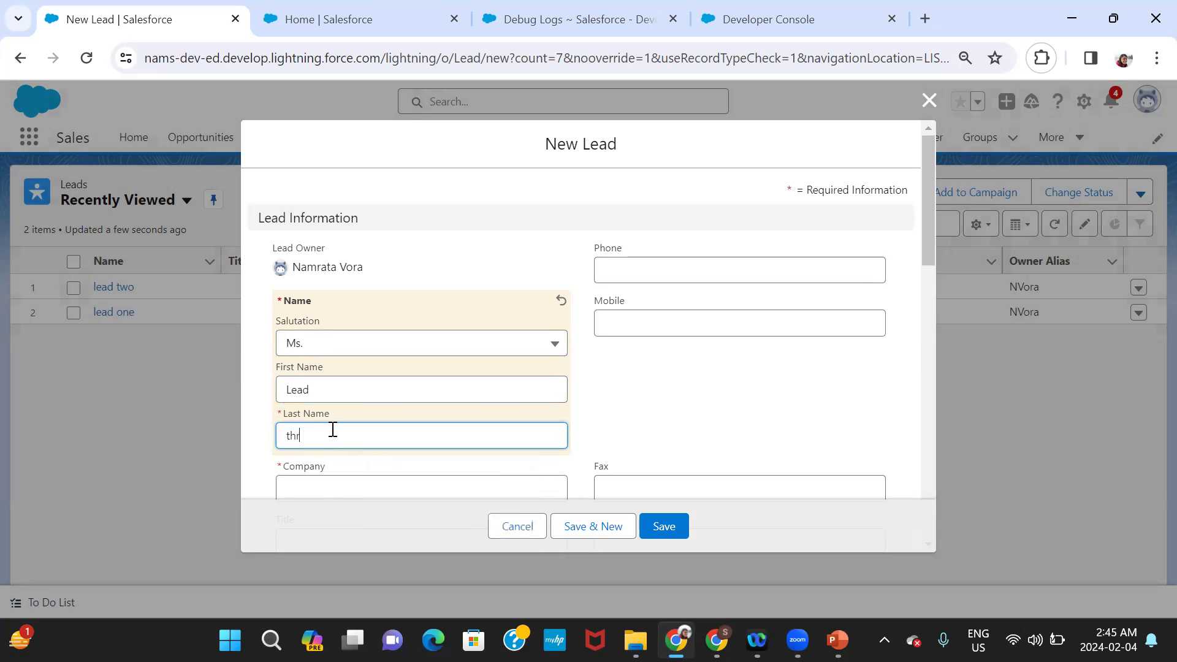
type("ee")
key("Tab")
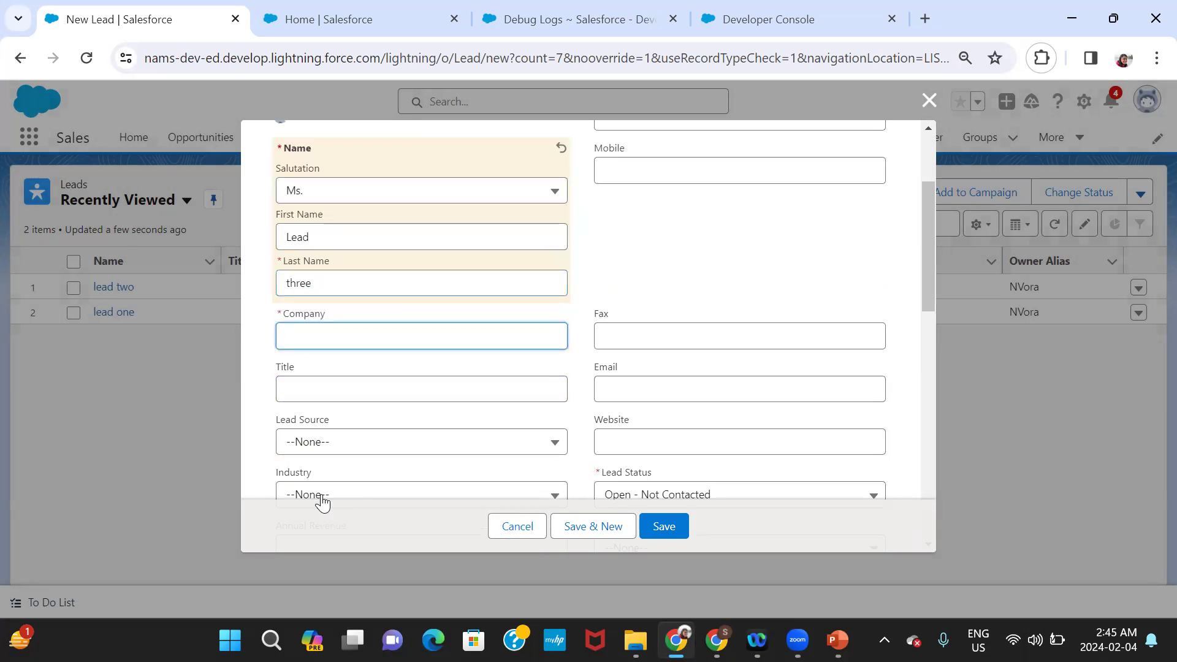
type("Comp")
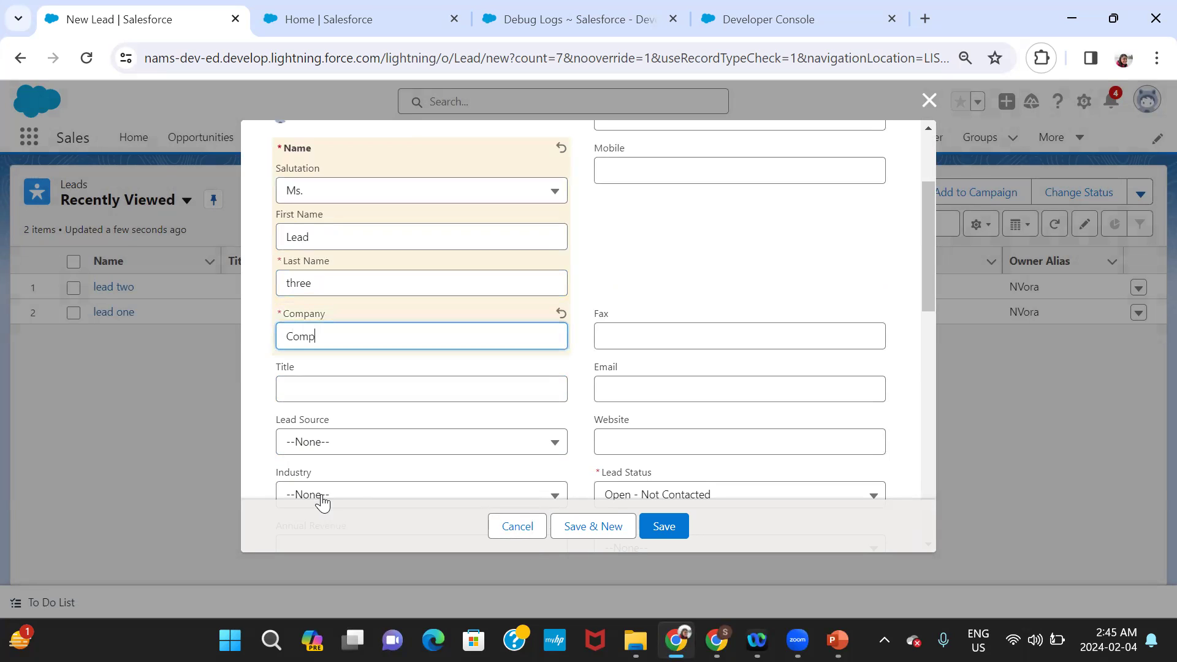
type("any3")
left_click(664, 524)
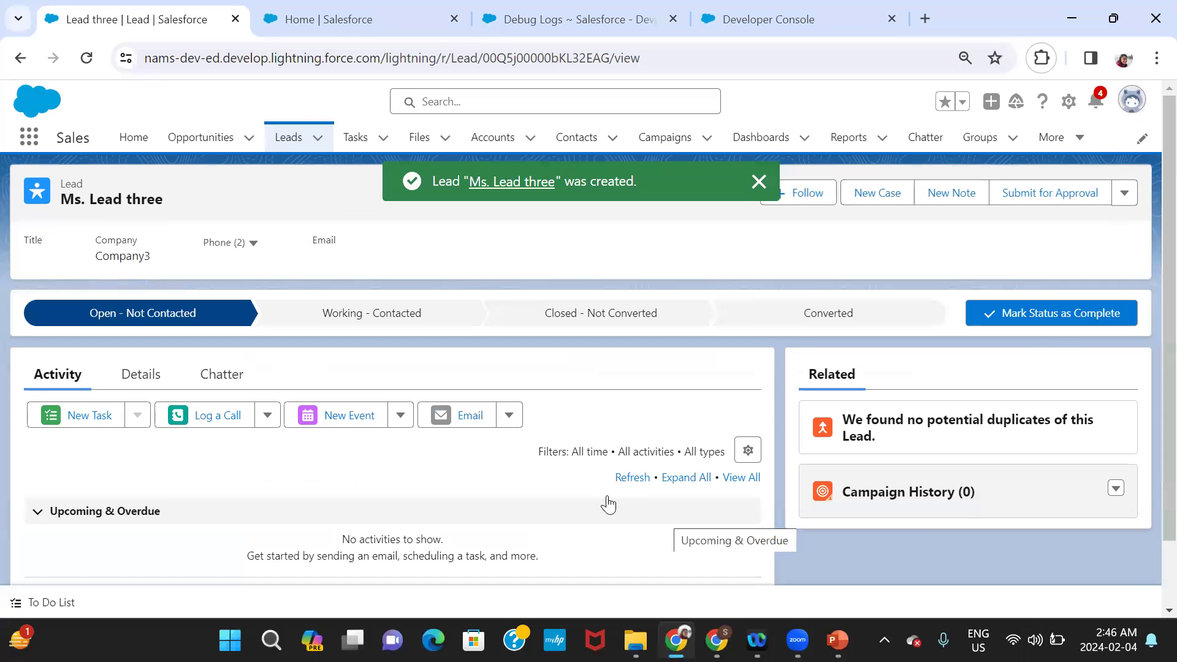
- Reload the Debug Logs list, select the 'after lead insert//////' message in LeadTrigger, then return
left_click(594, 17)
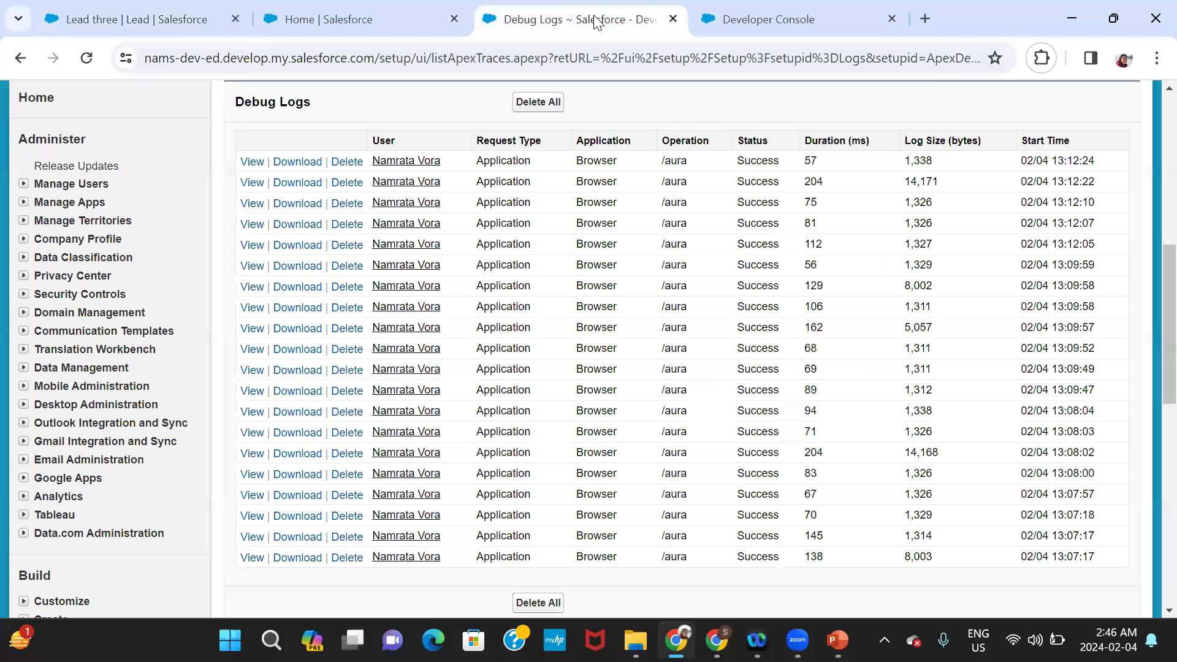
left_click(91, 51)
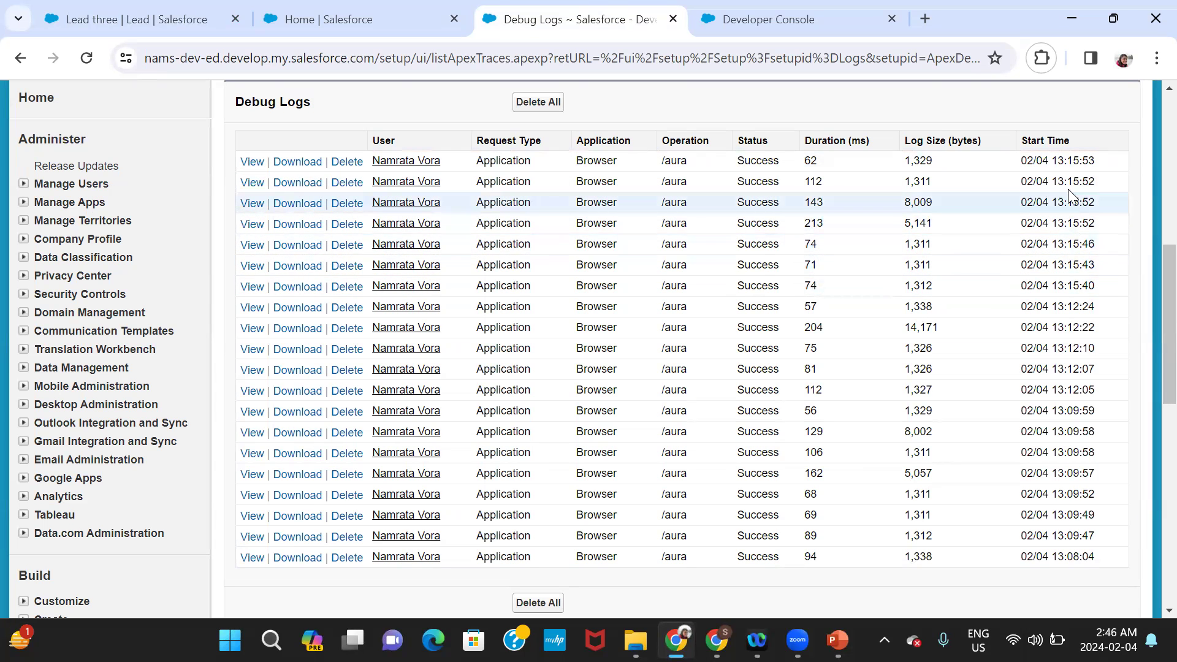
left_click(766, 24)
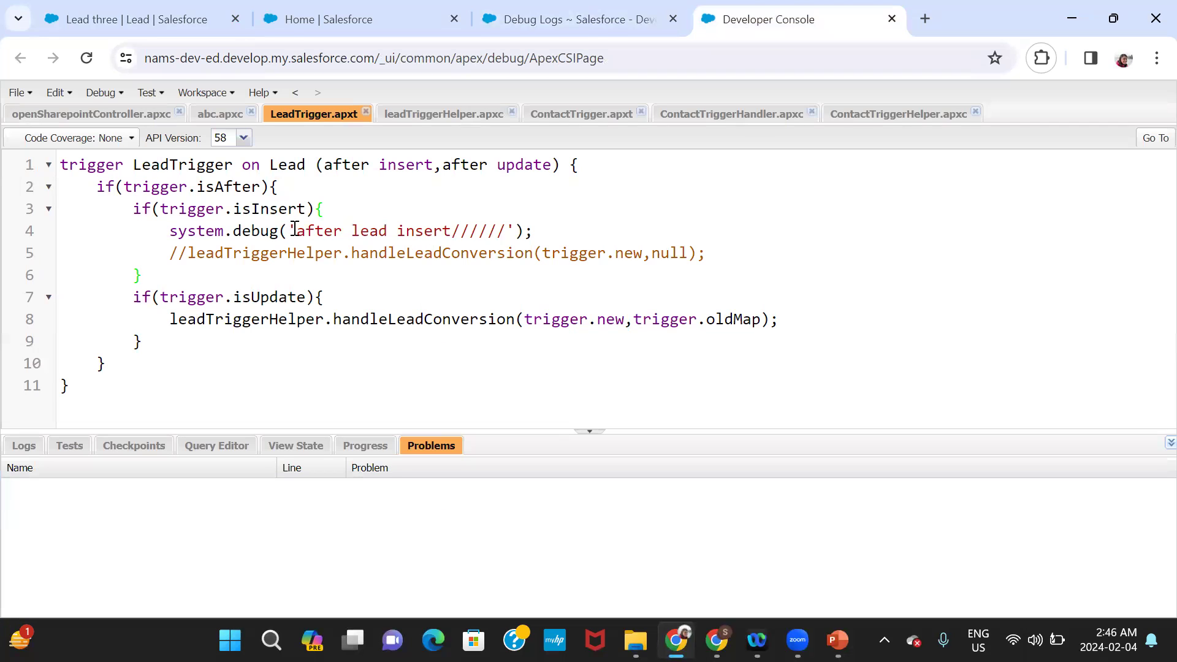
left_click_drag(295, 231, 511, 231)
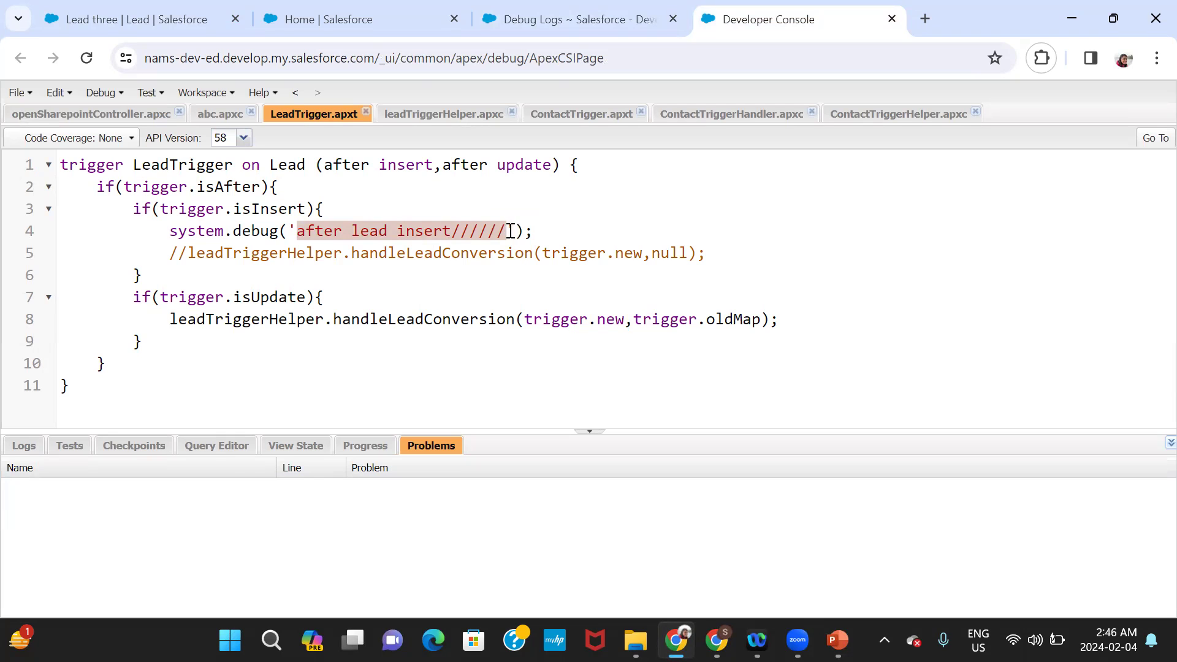
left_click(569, 27)
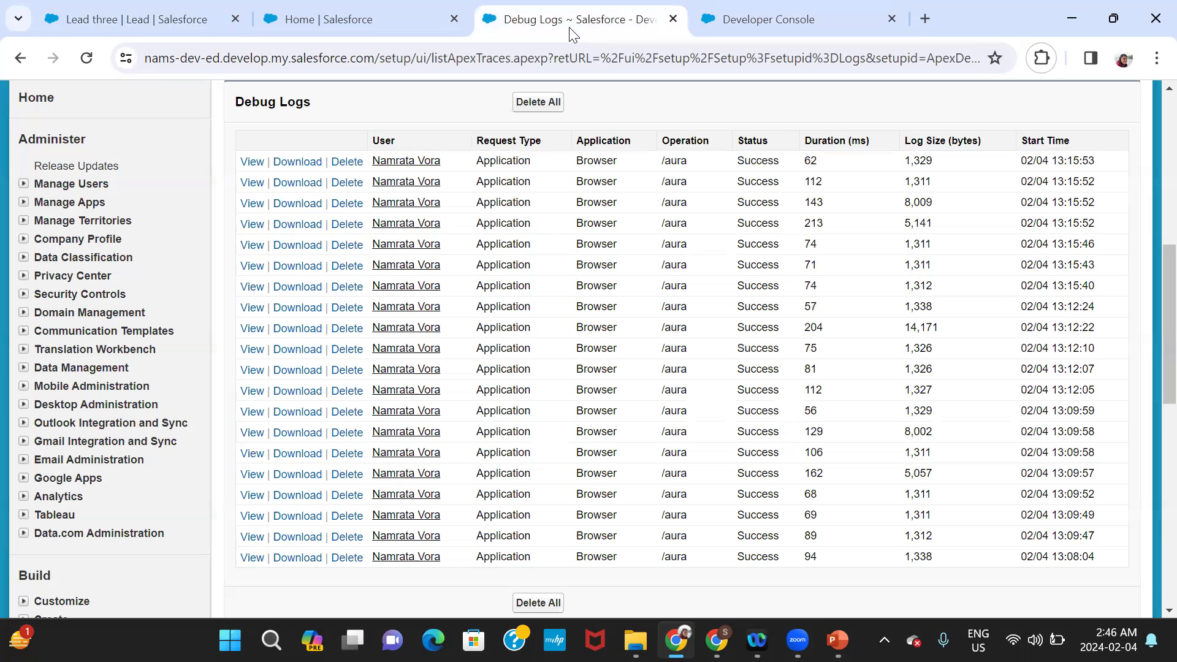
- Open the newest debug log in a new tab and search it for 'after lead insert'
right_click(261, 164)
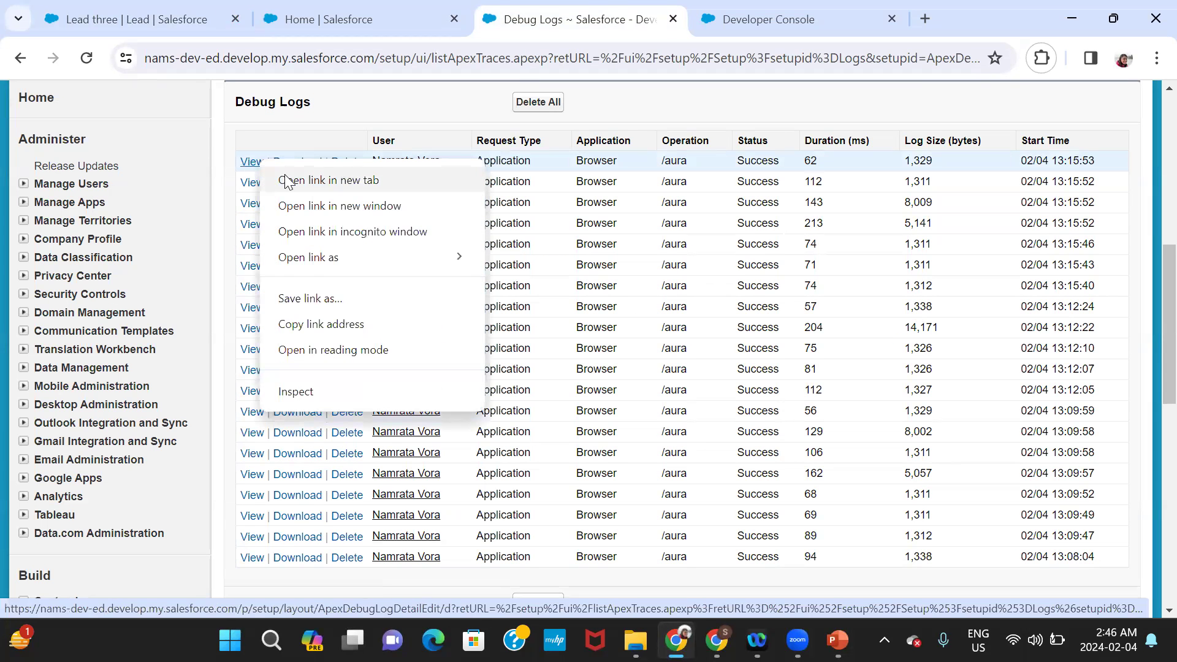
left_click(328, 180)
left_click(646, 10)
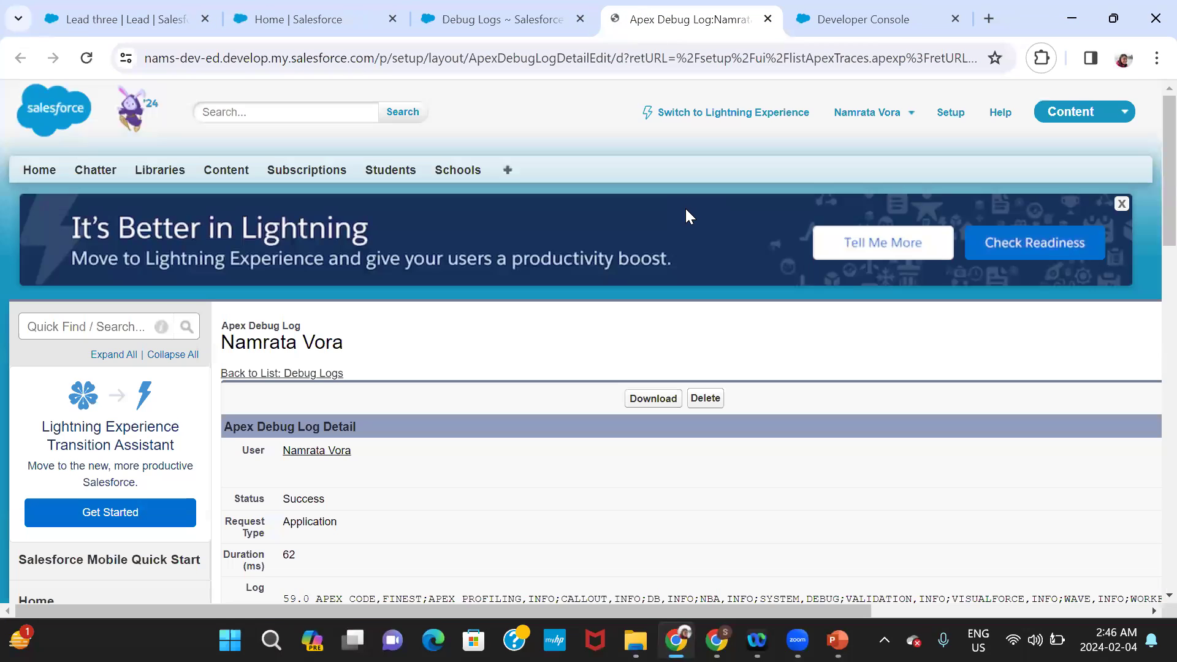
key("ctrl+f")
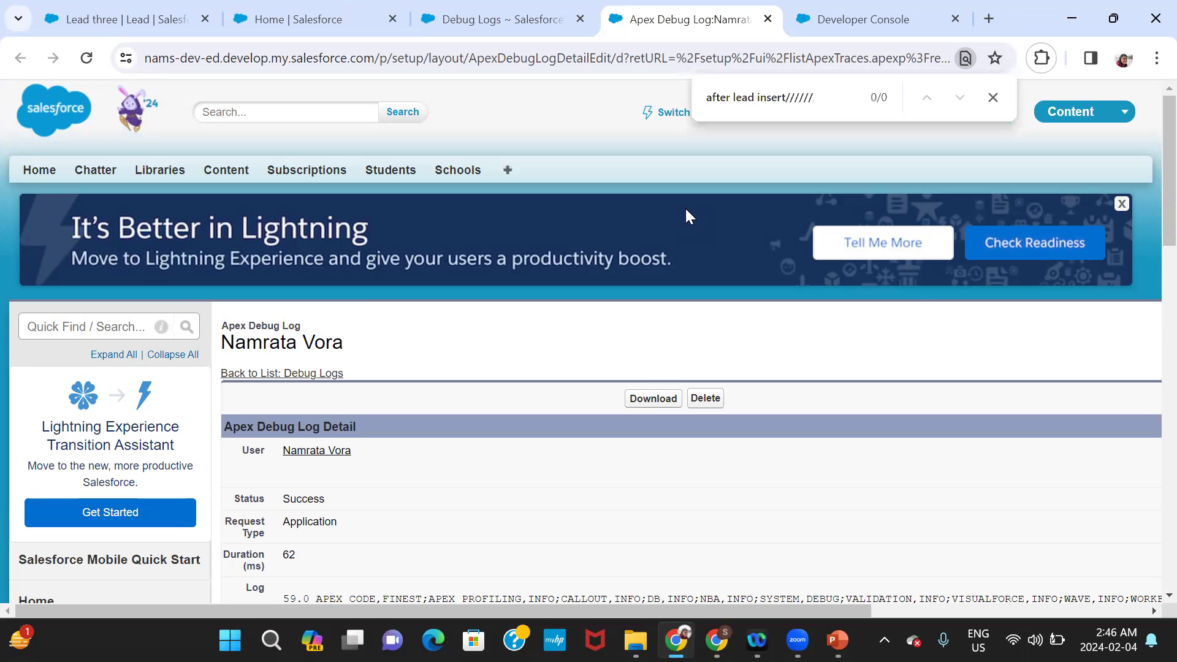
left_click(509, 19)
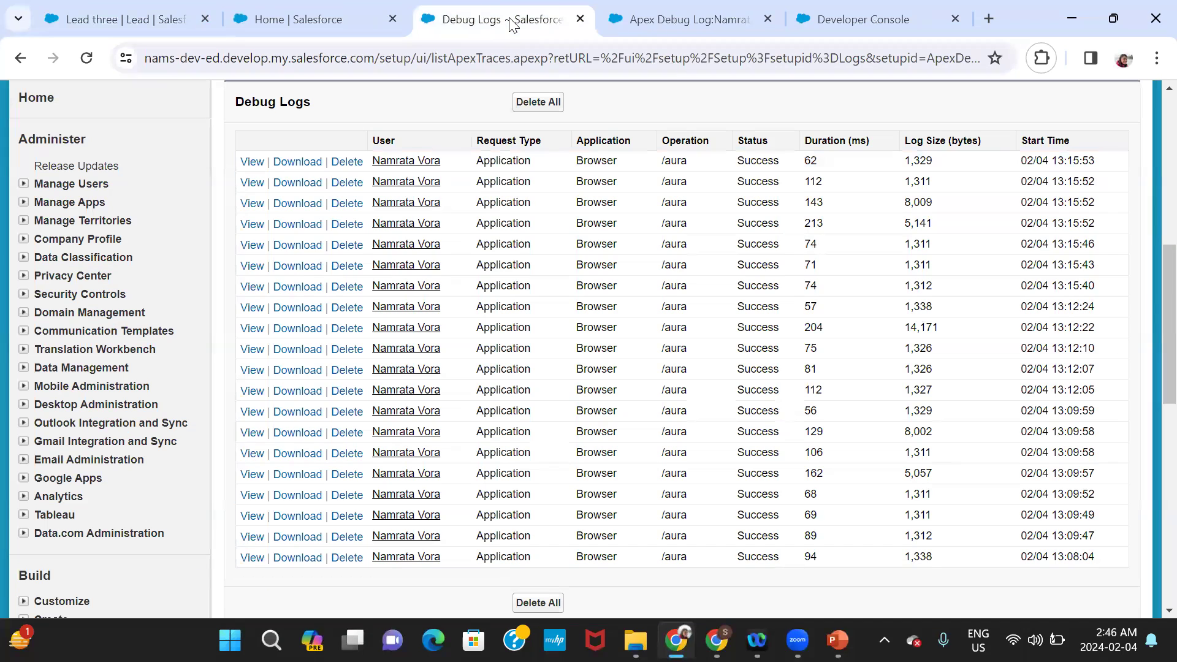
- Open the second debug log in a new tab, search it, and close the first log
right_click(258, 198)
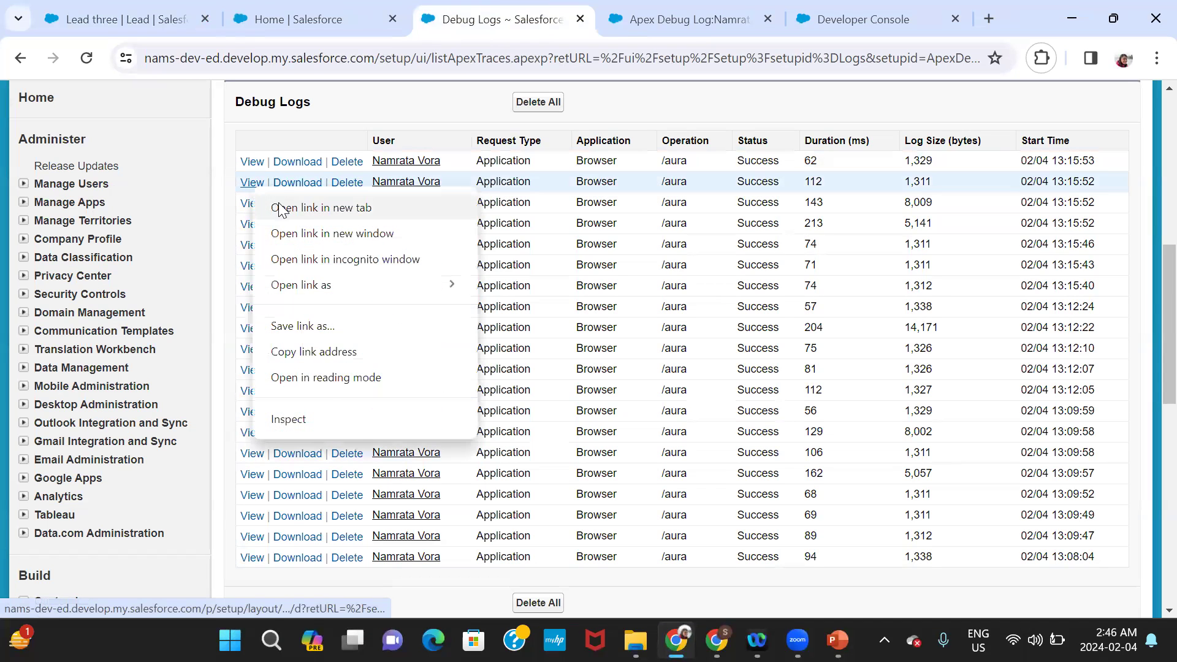
left_click(281, 207)
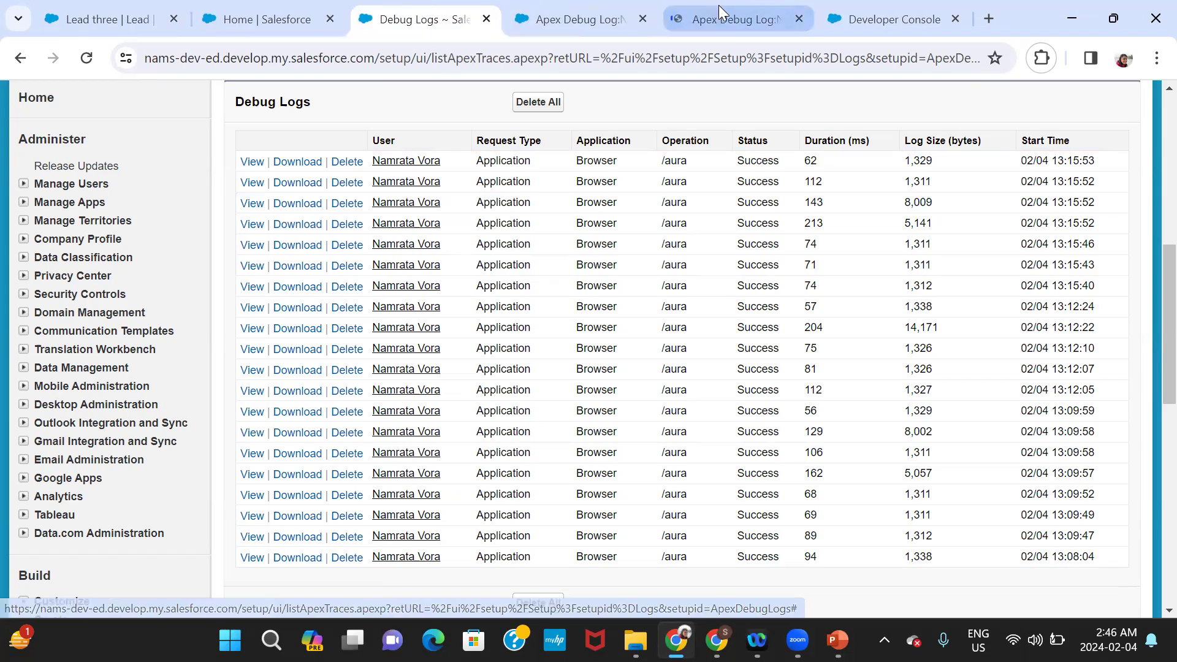
left_click(726, 18)
key("ctrl+f")
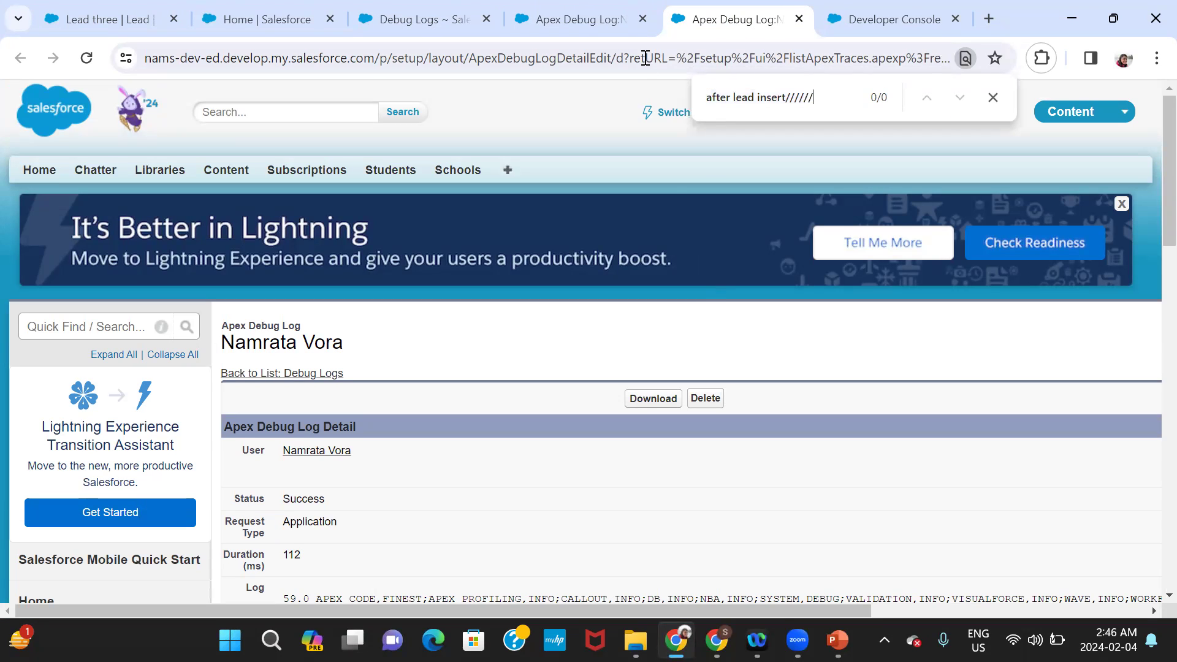
left_click(645, 17)
left_click(428, 13)
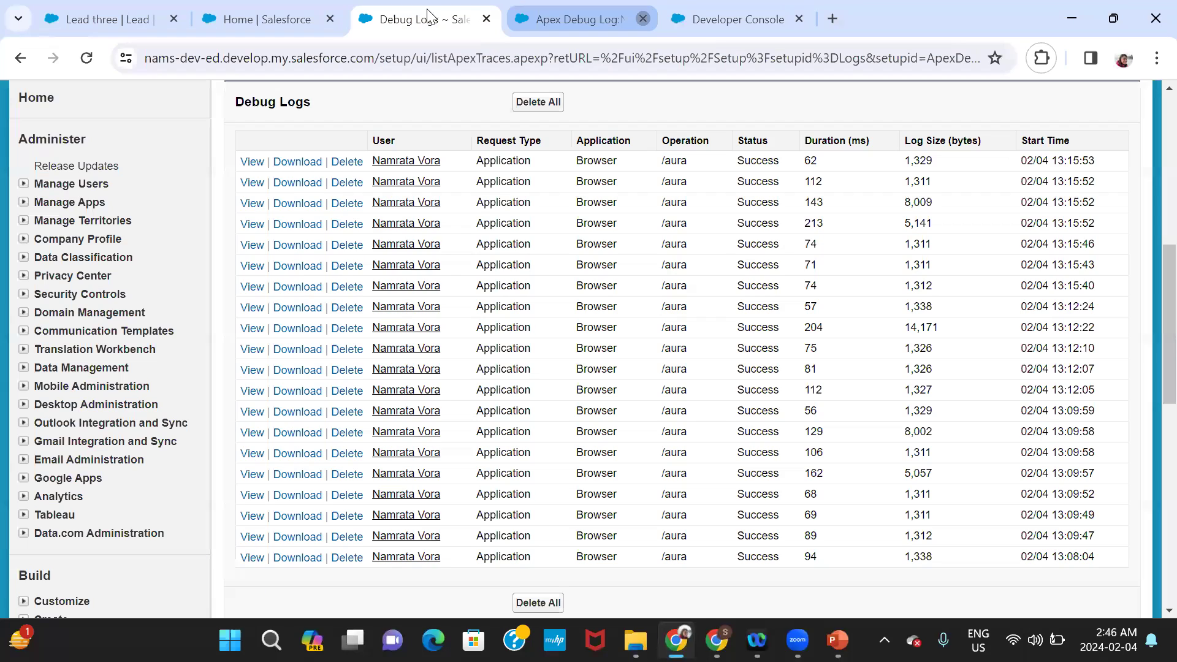
- Open the 213 ms log, find 'after lead insert//////' in it, then close its tab
right_click(256, 203)
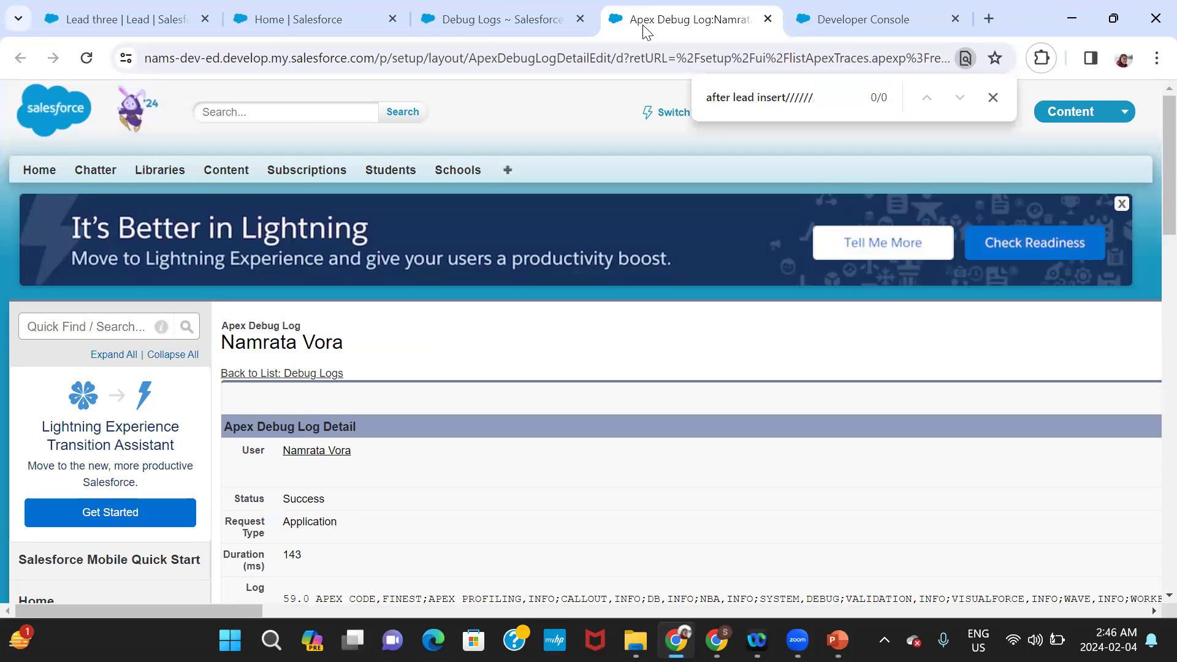
left_click(767, 19)
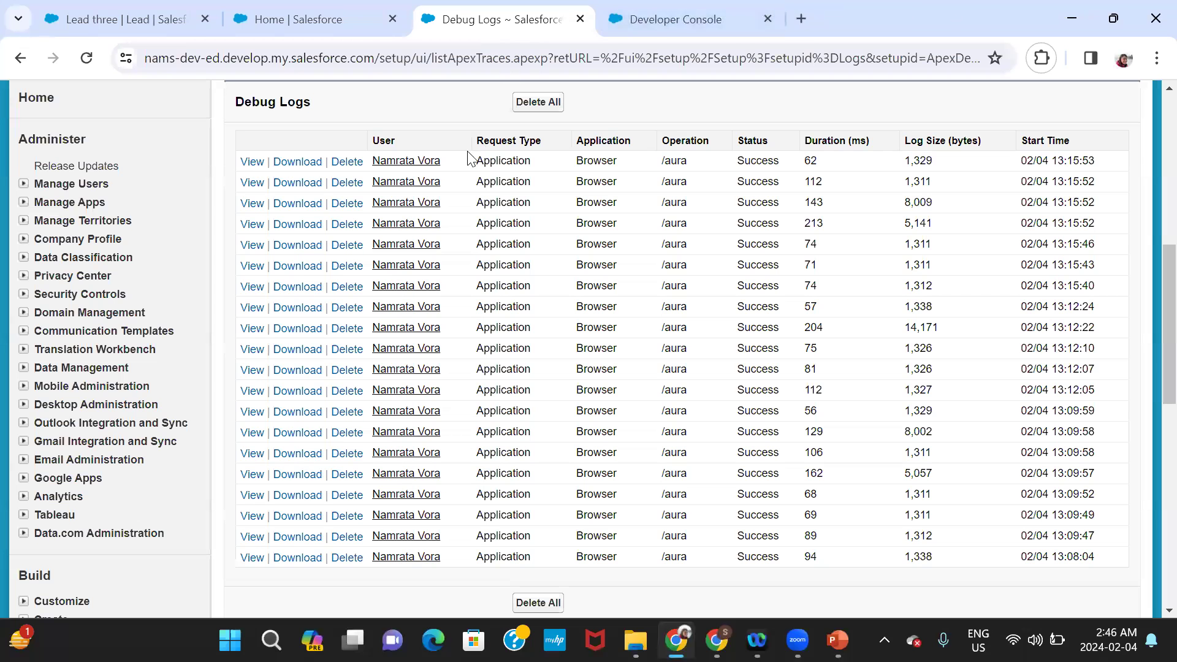
right_click(252, 235)
left_click(288, 251)
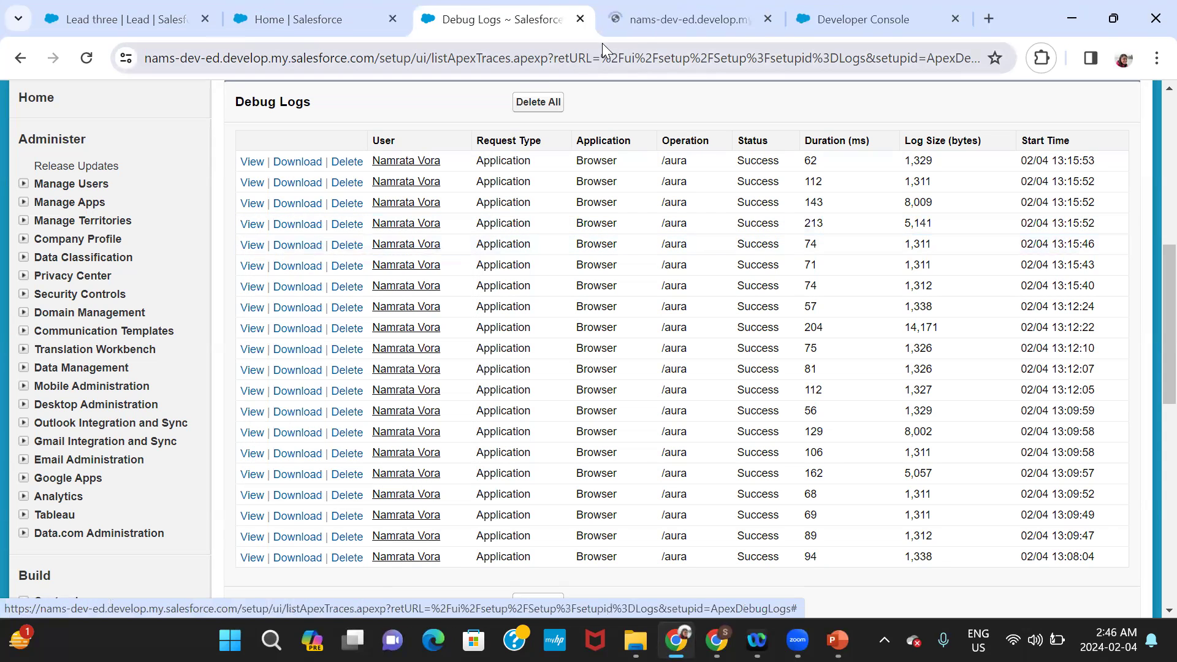
left_click(657, 23)
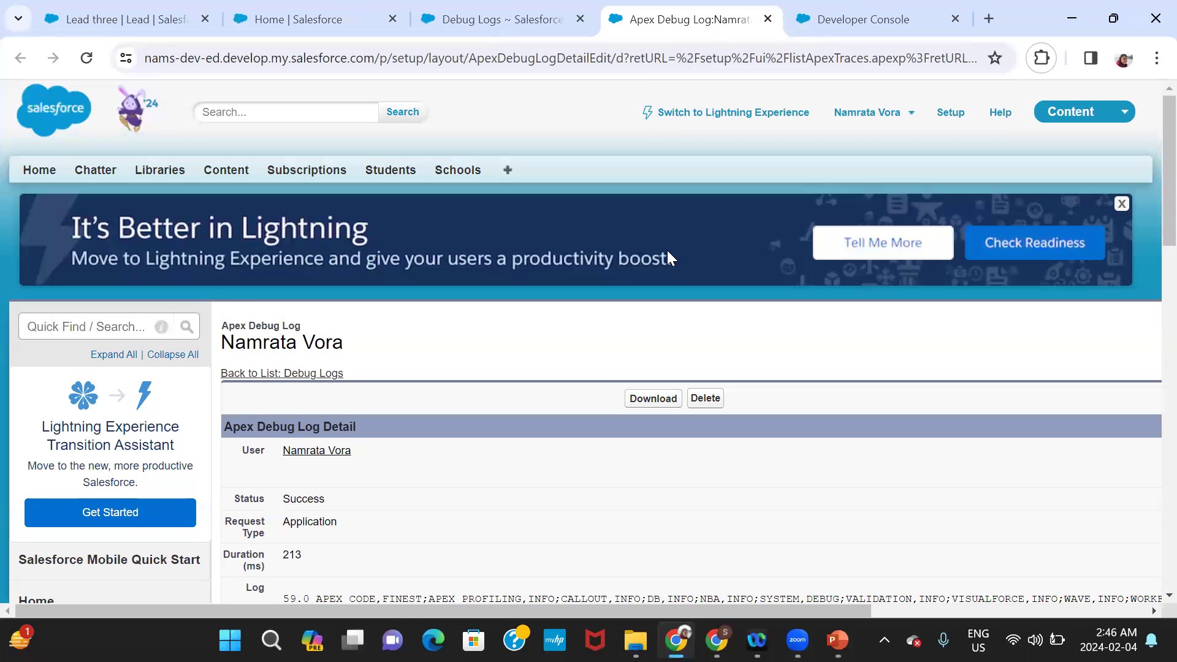
key("ctrl+f")
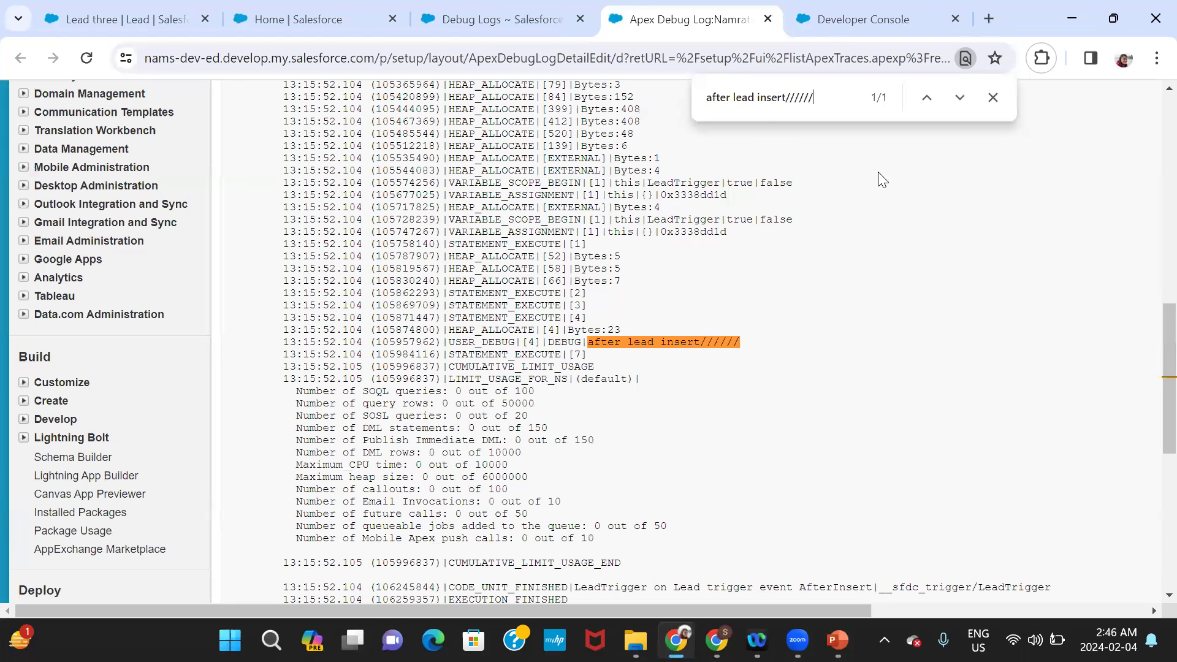
left_click(993, 97)
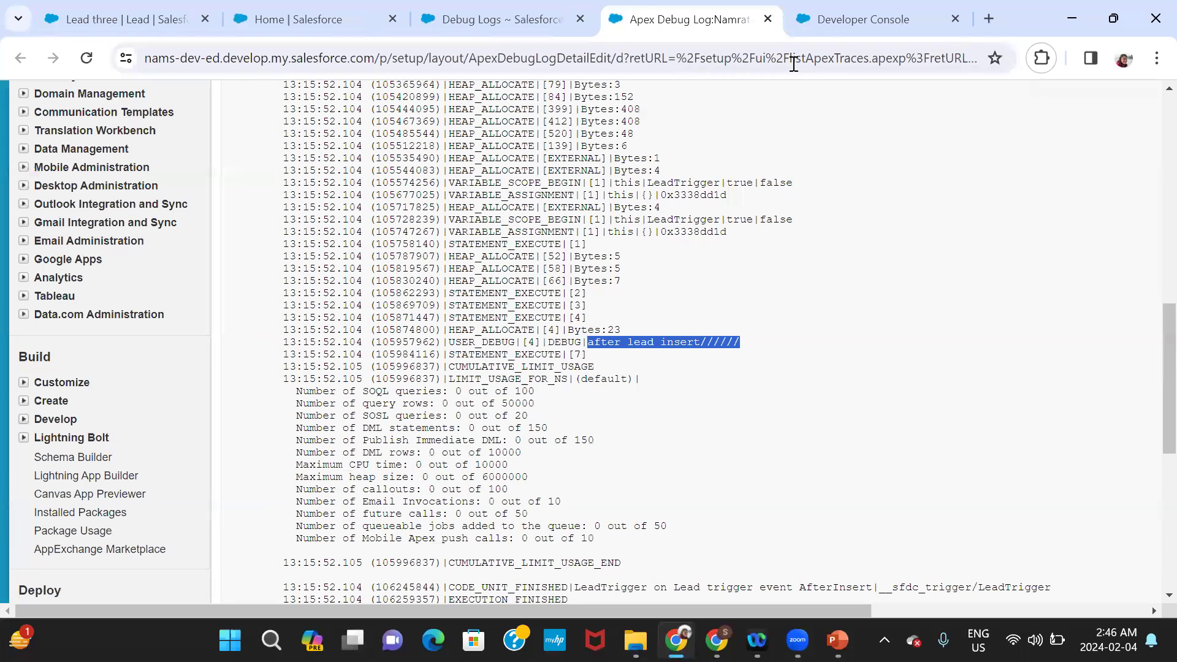
left_click(768, 20)
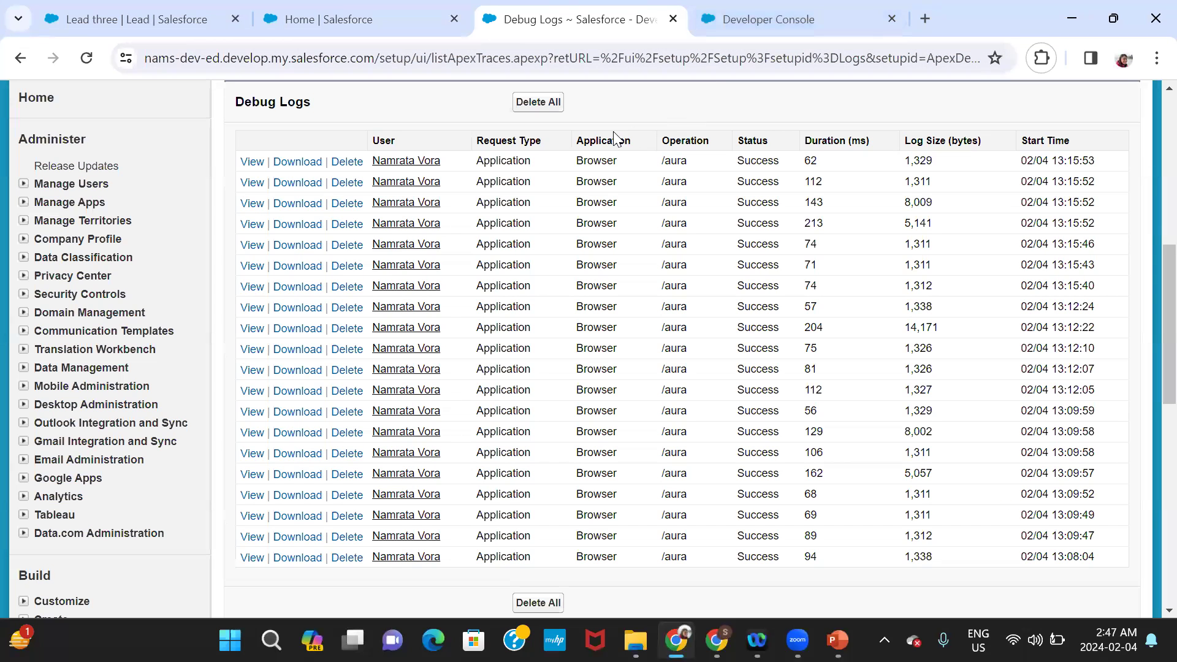
left_click(744, 14)
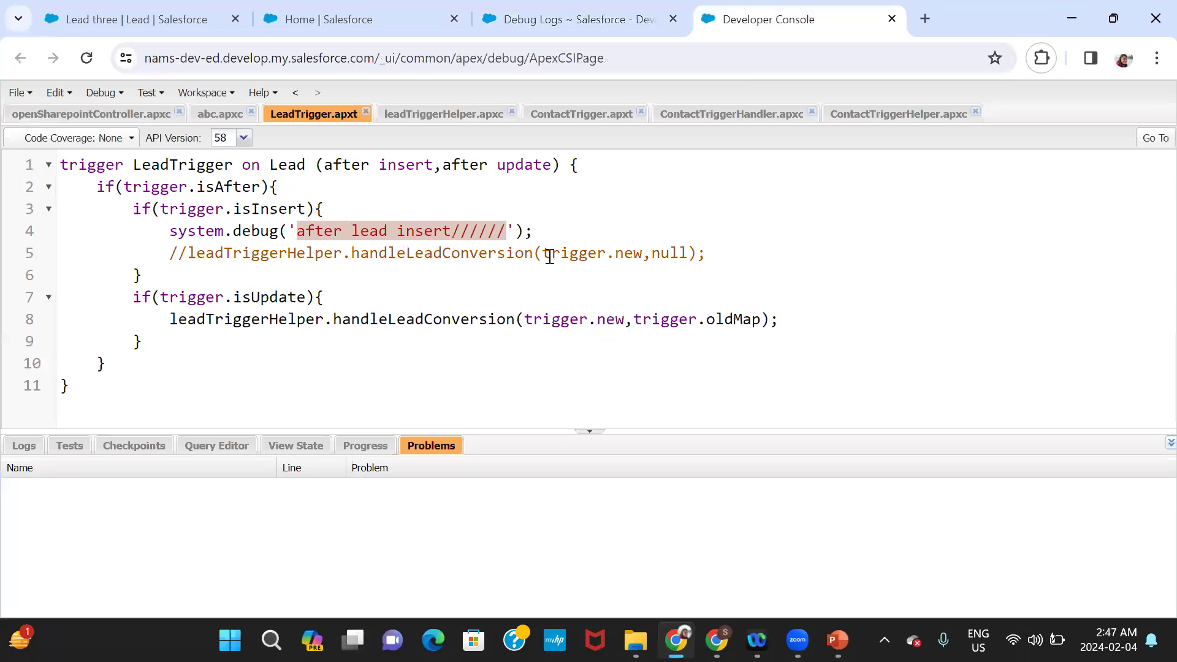
left_click(578, 30)
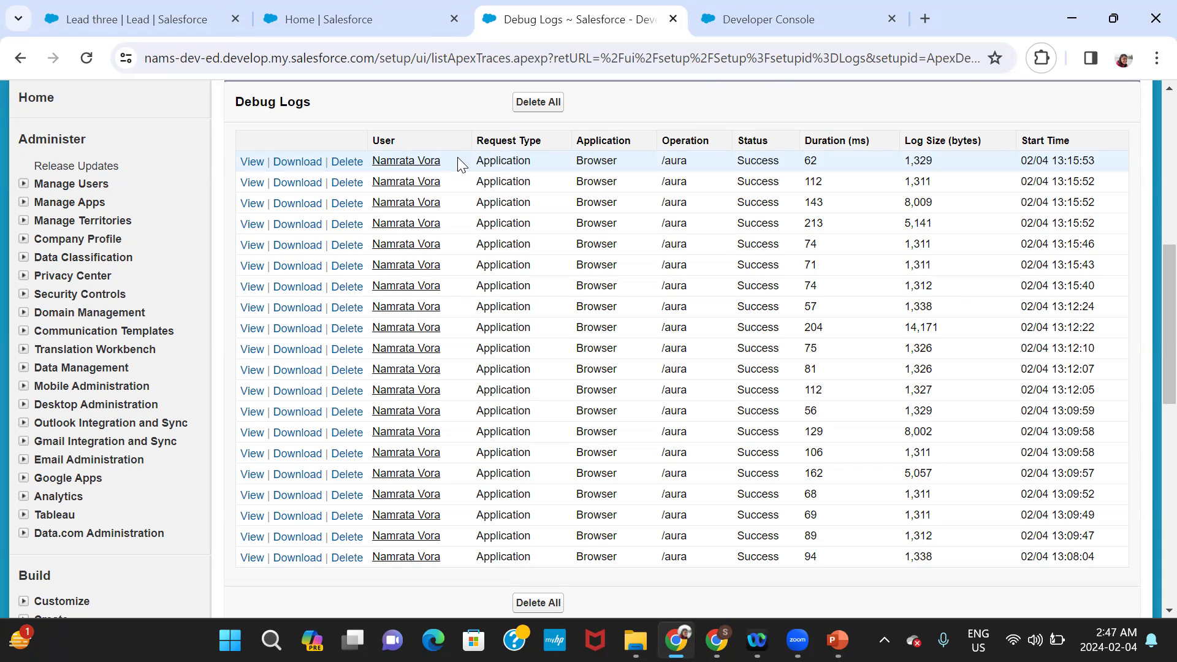
- Search Google for 'apex debugger extension' in a new browser tab
left_click(928, 16)
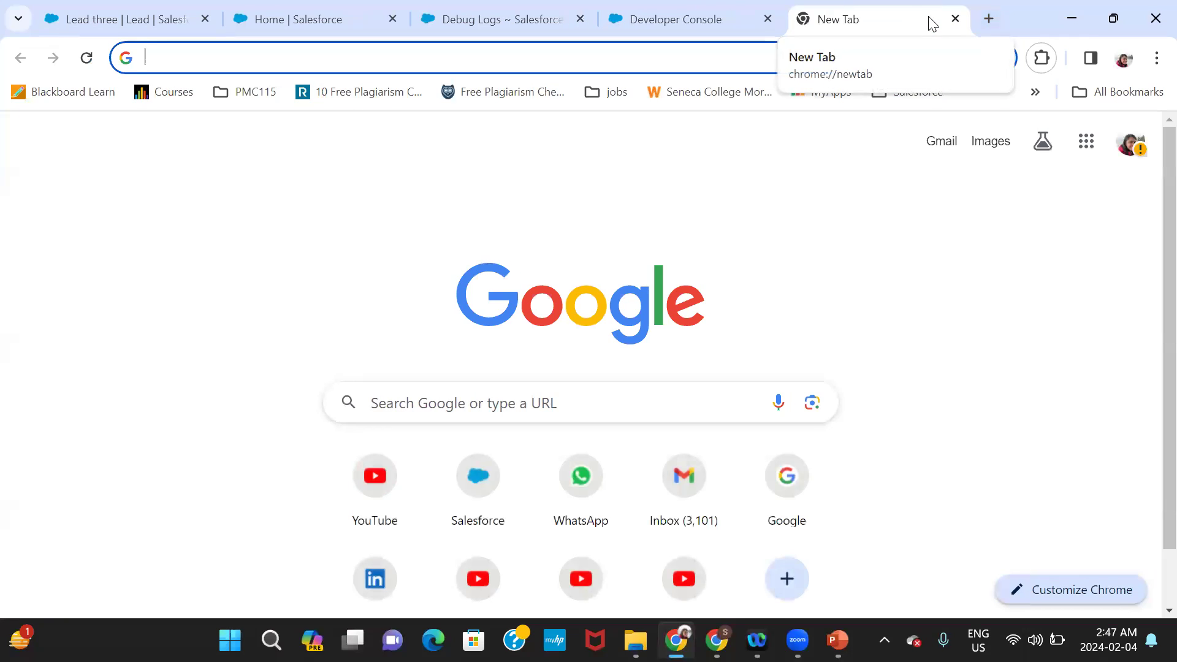
type("apex de")
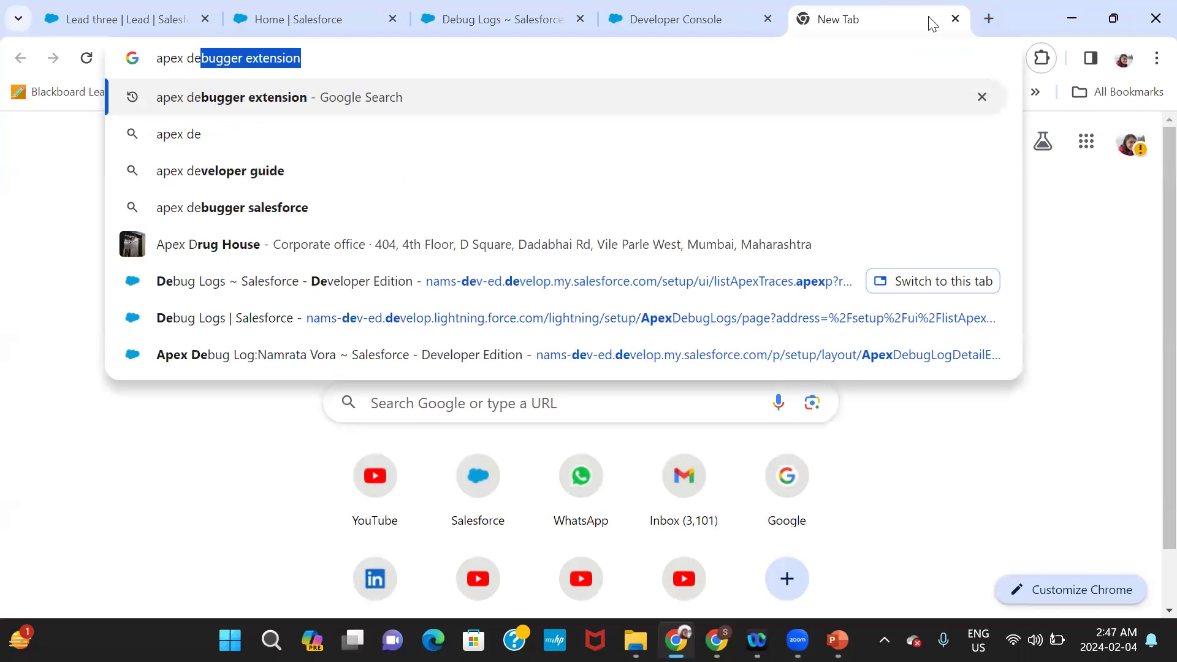
type("bugger extension")
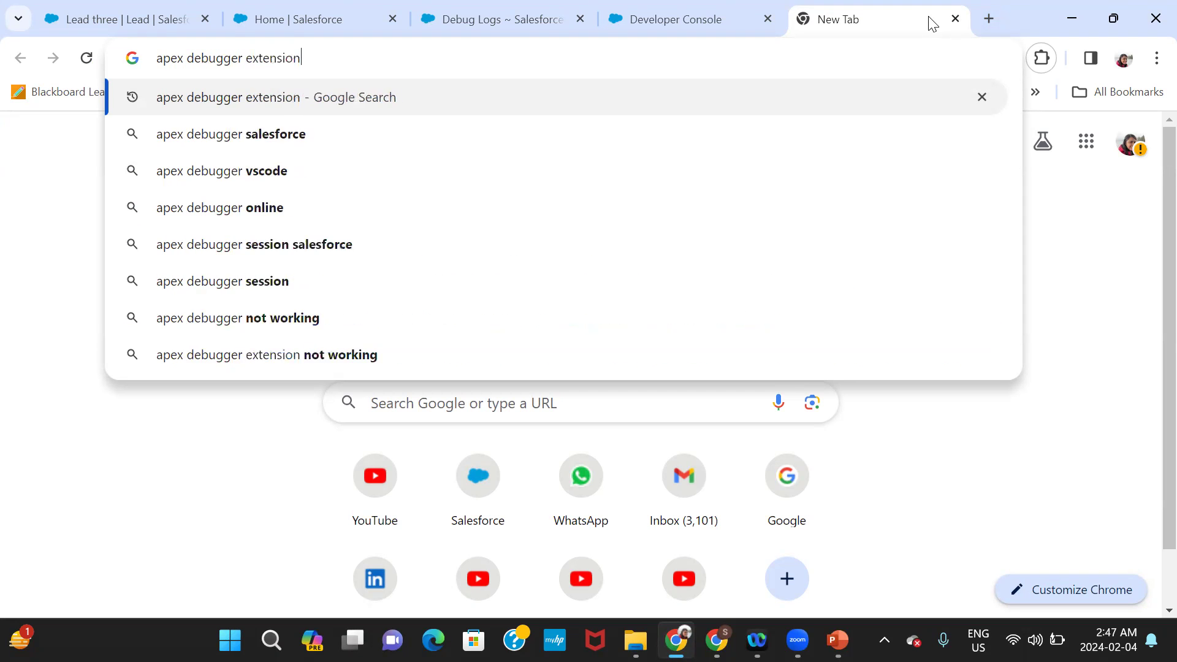
key("Return")
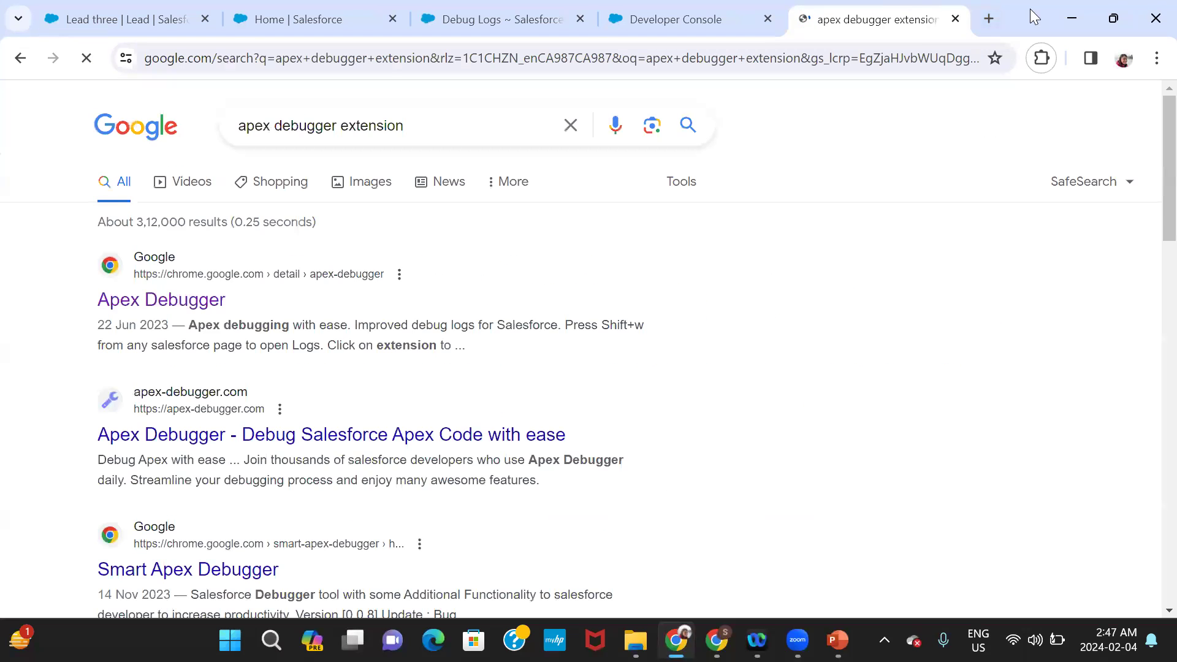
- Install the Apex Debugger extension in Chrome from its Web Store page
left_click(172, 315)
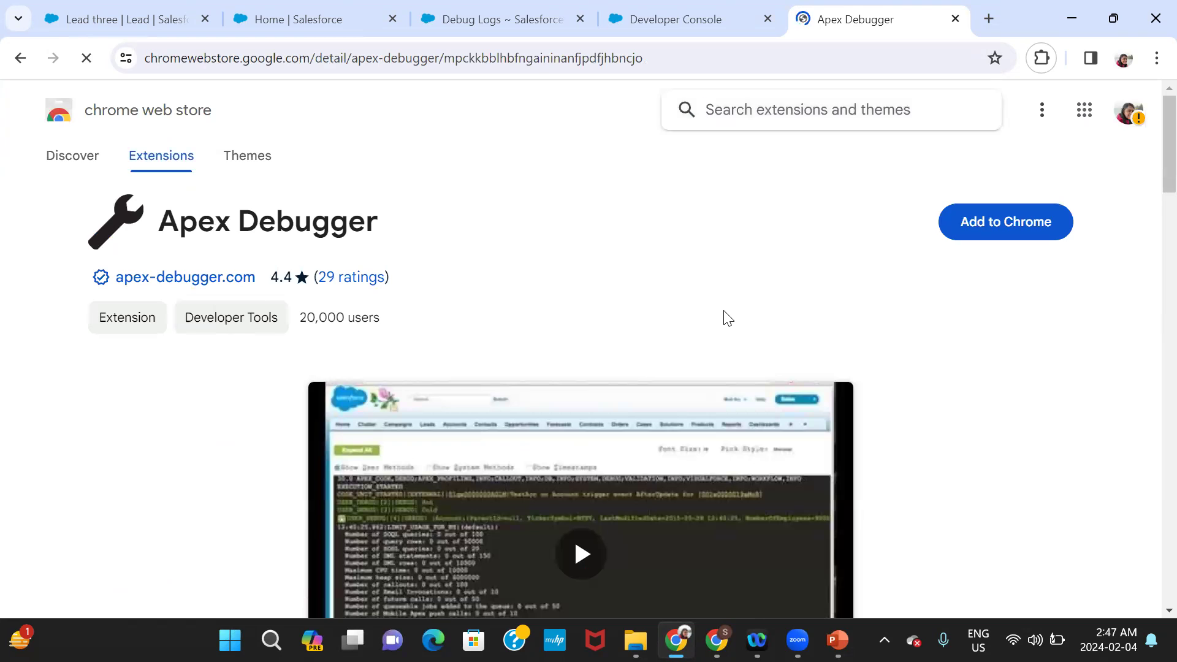
left_click(991, 223)
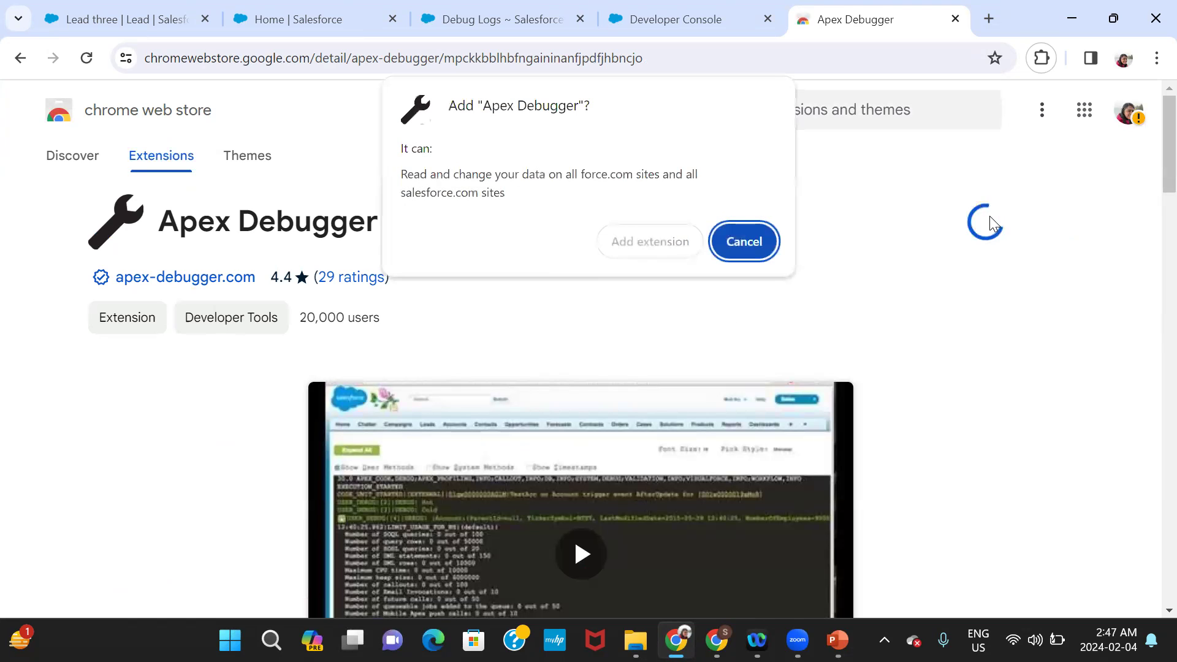
left_click(657, 244)
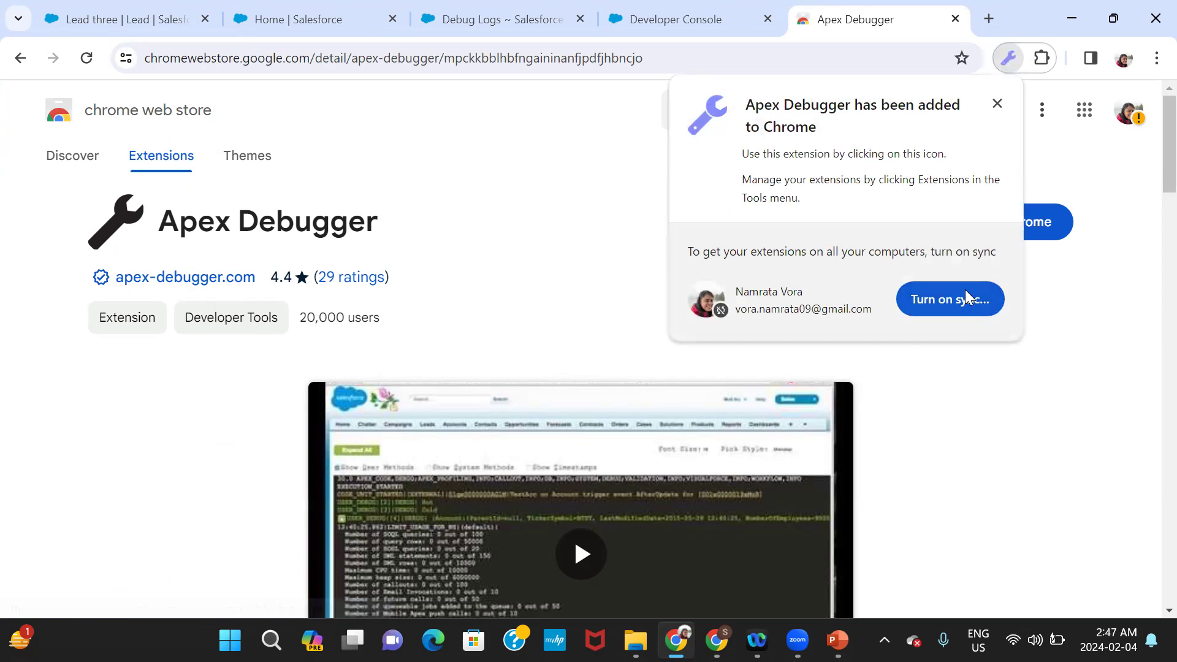
left_click(998, 104)
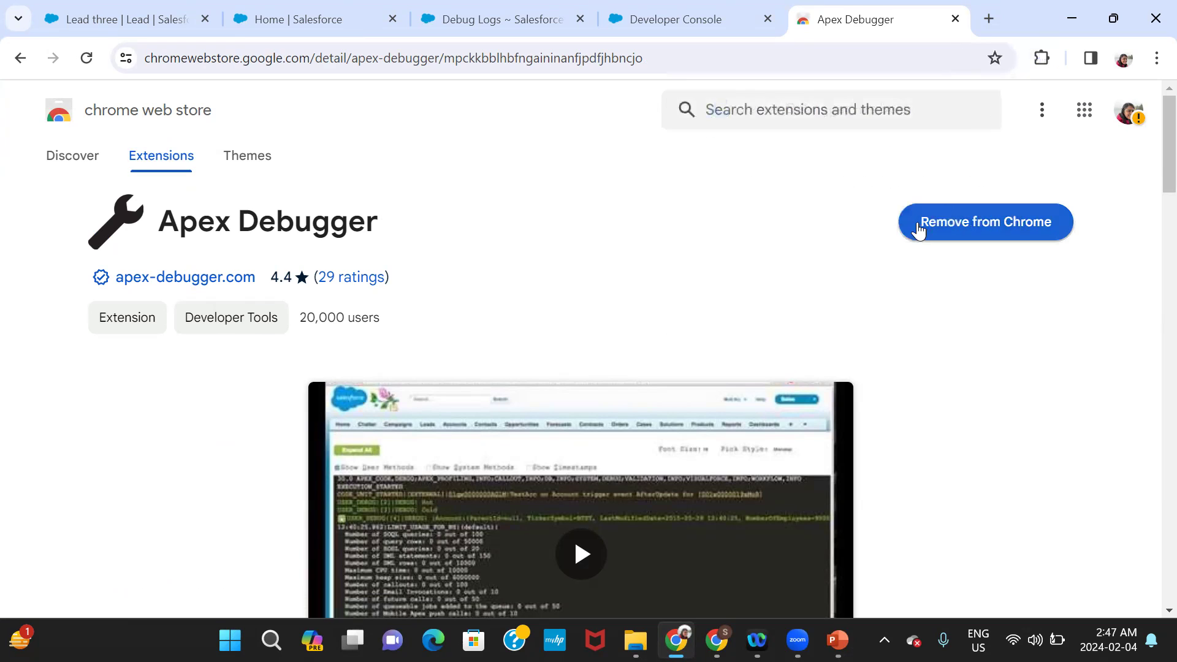
- Close the Web Store tab and reload Debug Logs to reveal the extension's log search
left_click(956, 19)
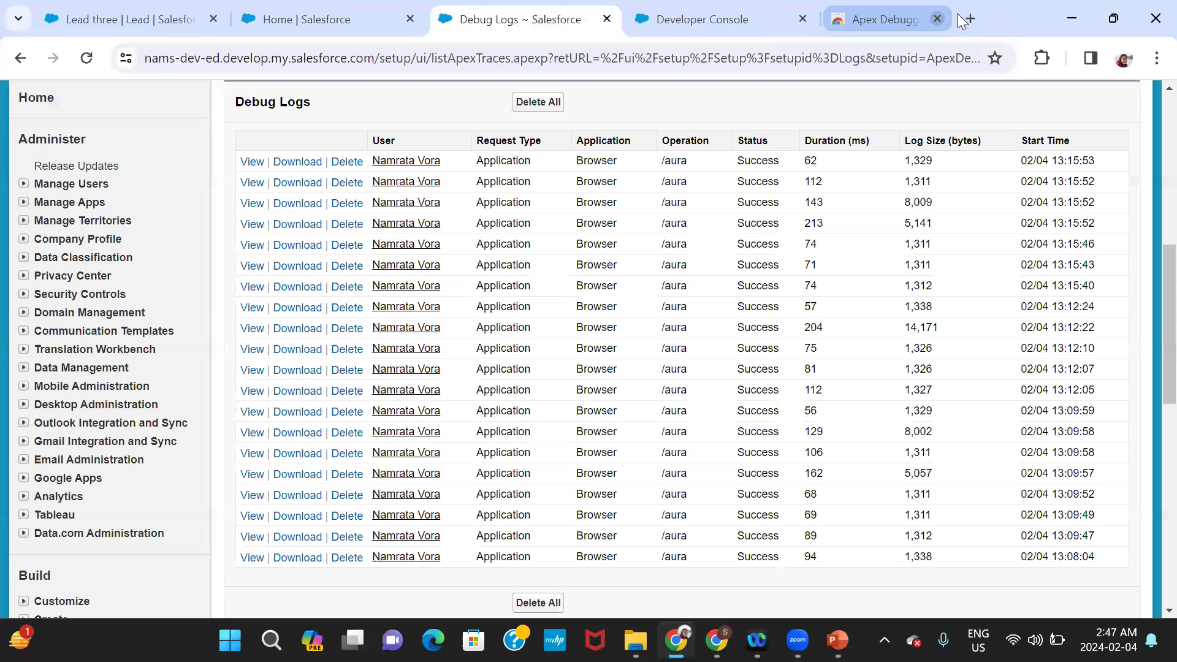
left_click(78, 57)
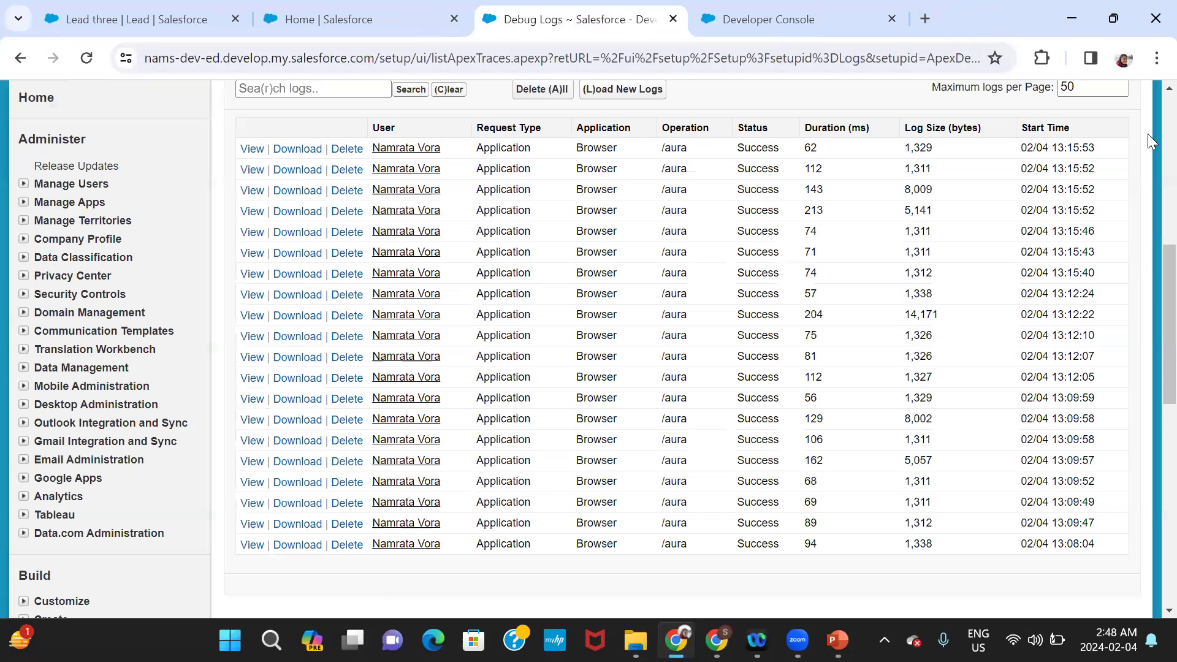
scroll(1147, 133, "up", 6)
scroll(1149, 205, "down", 4)
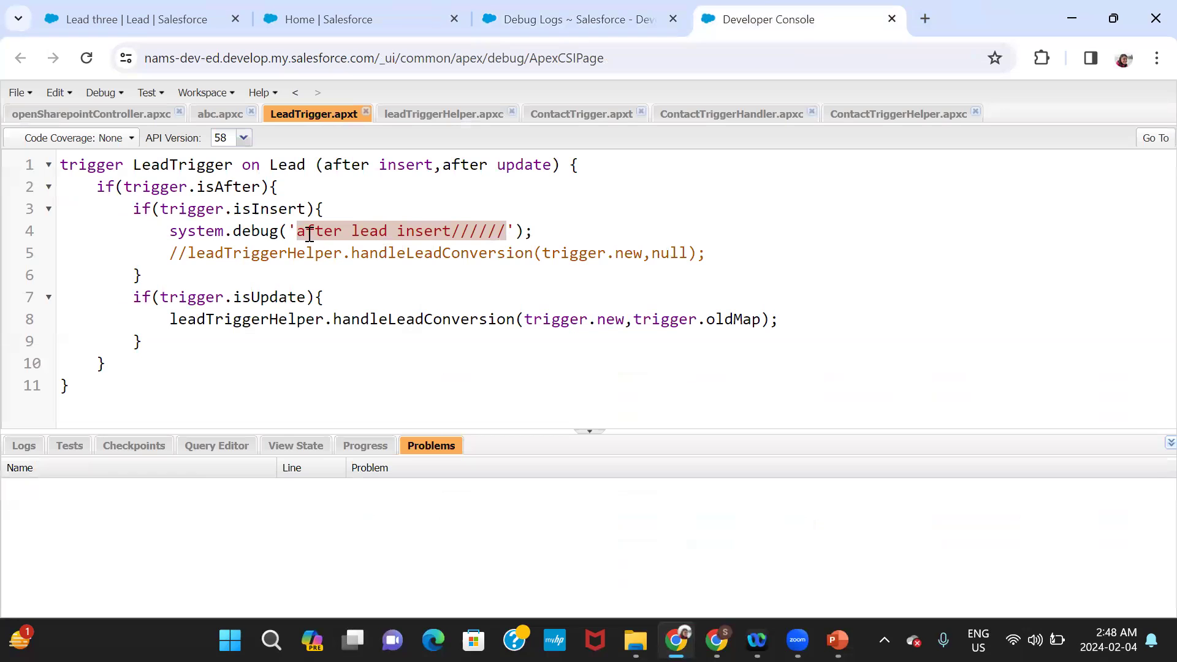
- Search the debug logs for the pasted 'after lead insert//////' message
left_click(588, 10)
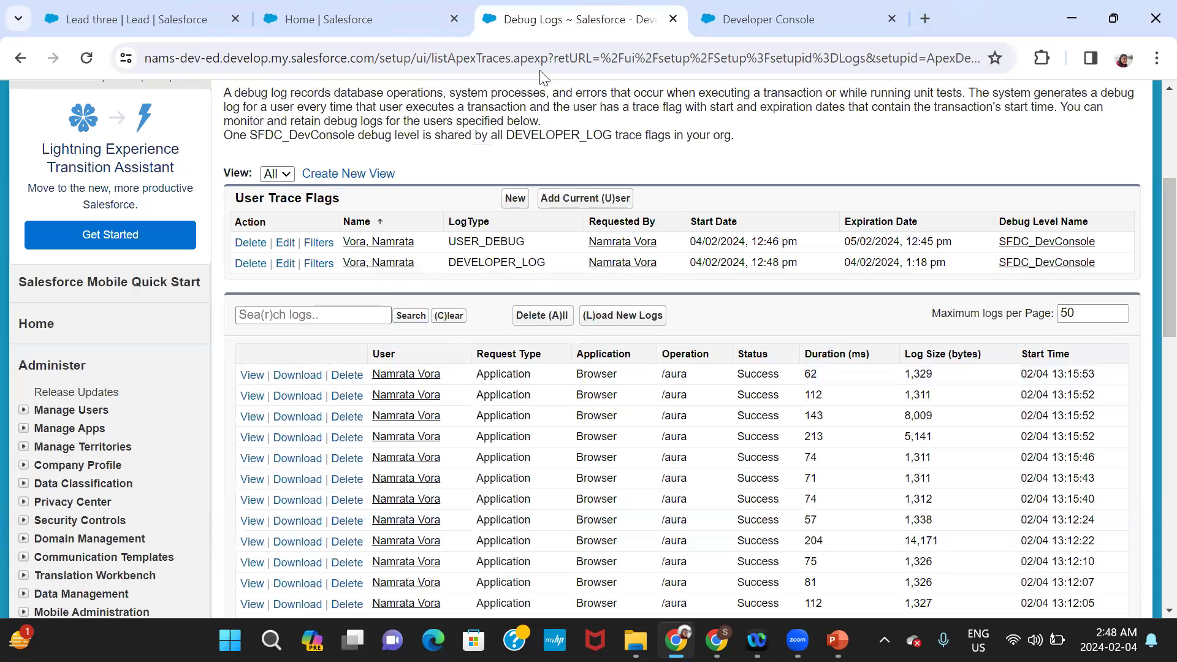
left_click(354, 314)
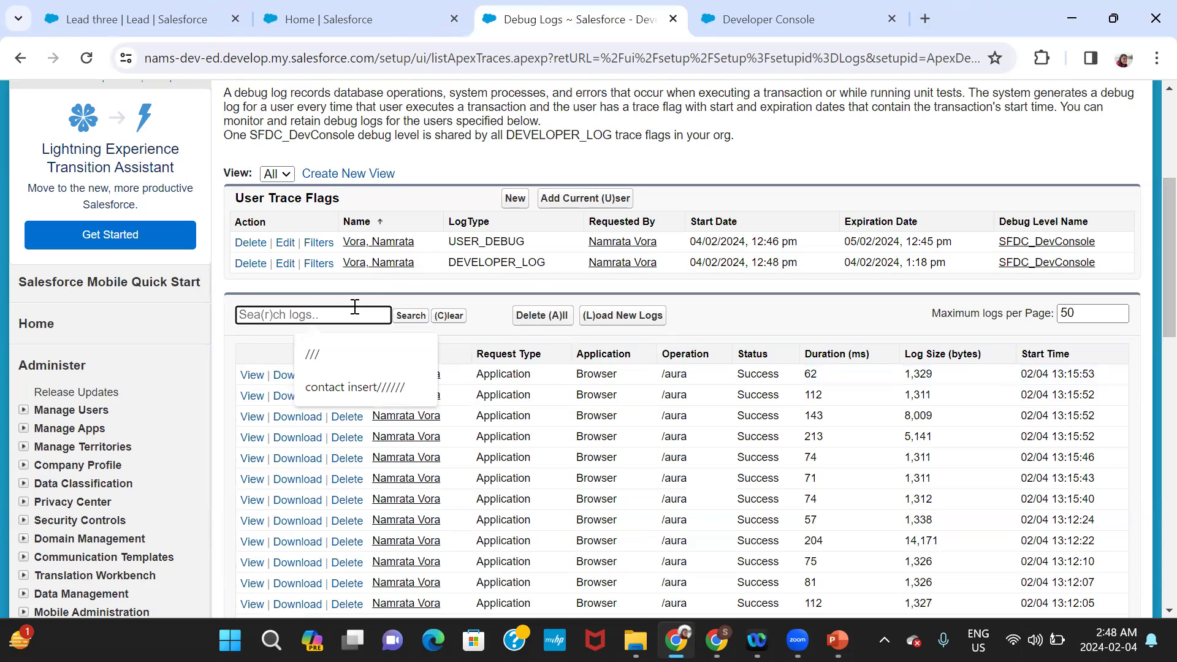
type("after lead insert//////")
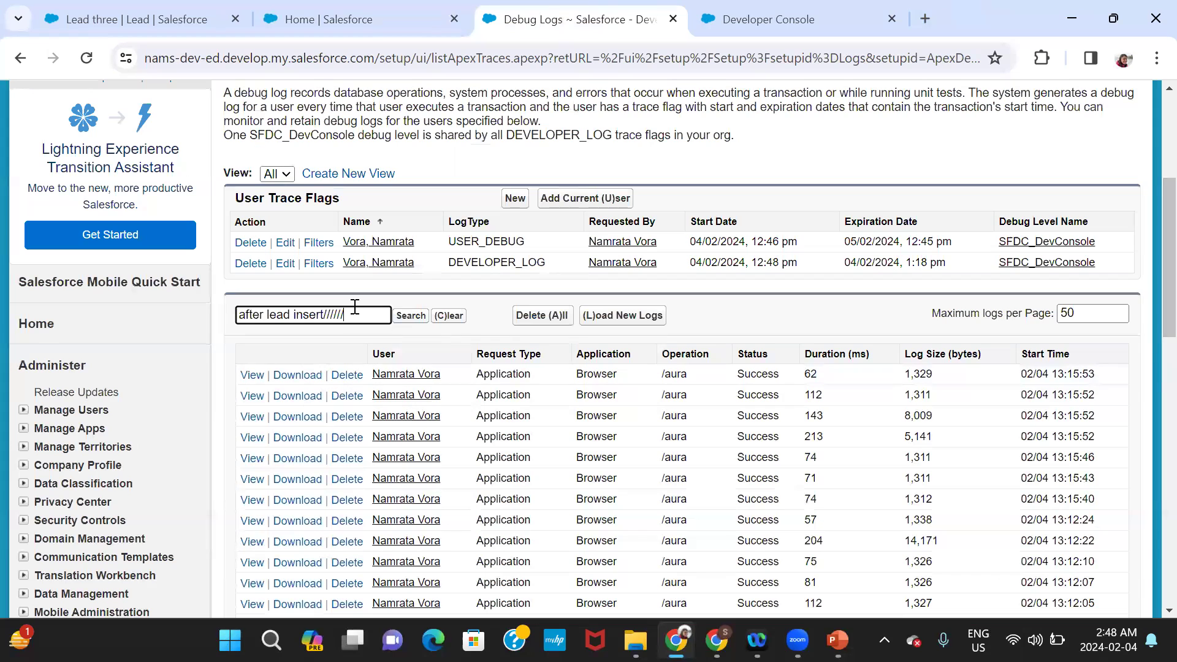
left_click(422, 316)
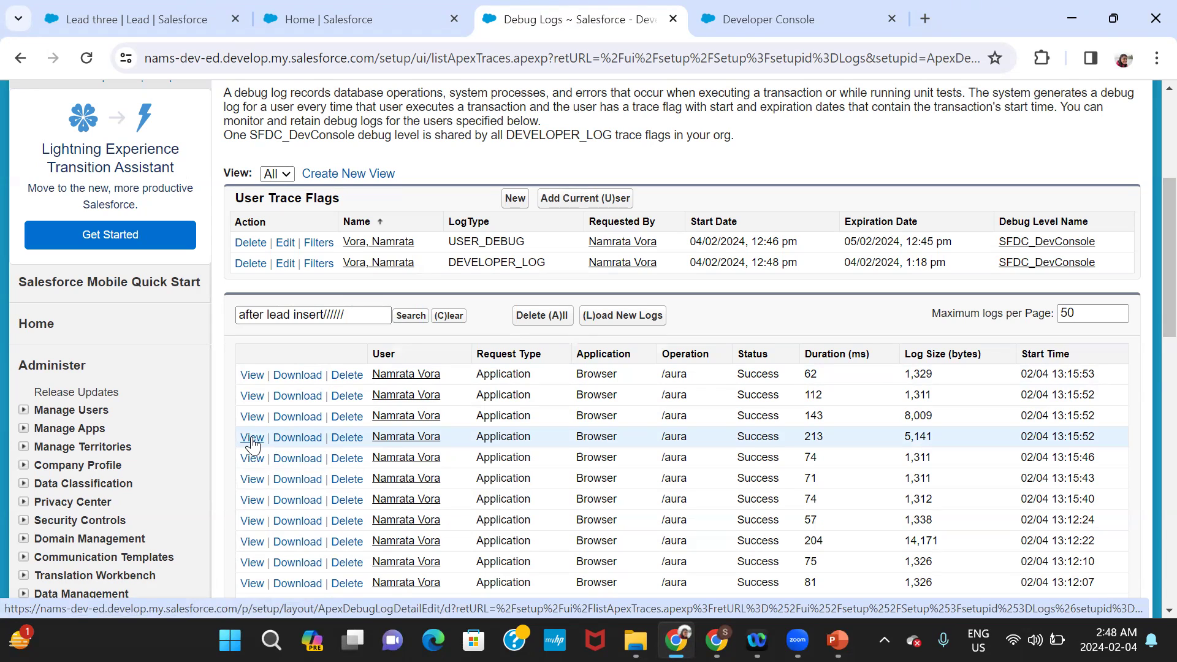
- Open the green-marked 213 ms log in a new tab and find 'after lead insert//////'
right_click(253, 443)
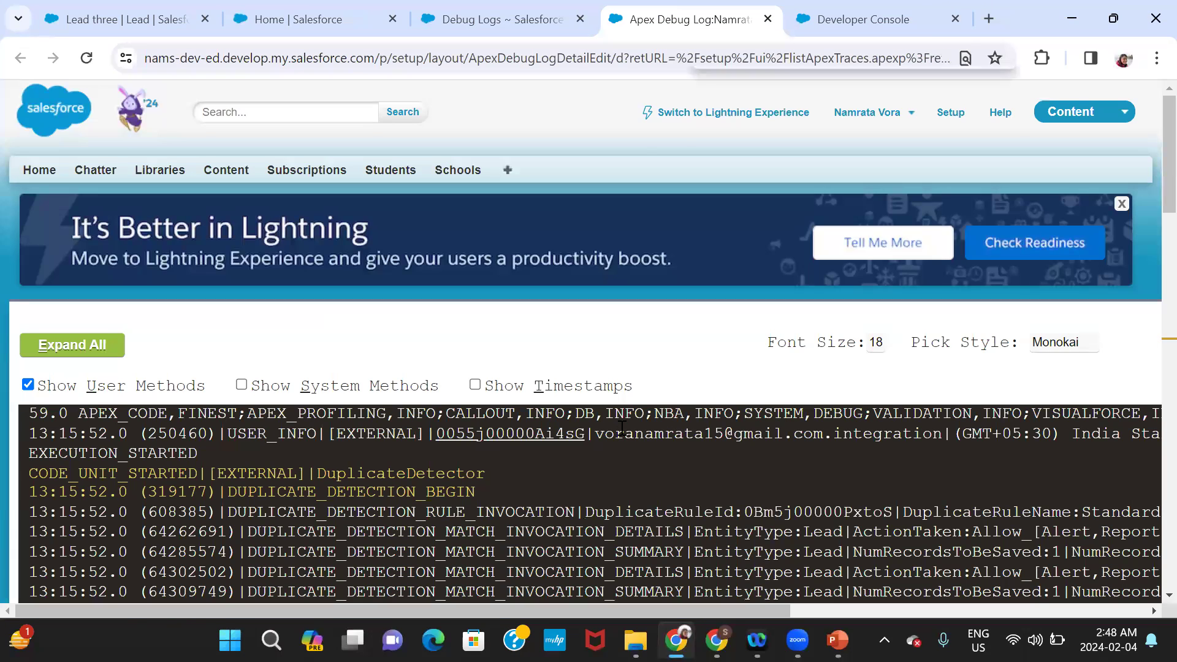
key("ctrl+f")
type("after lead insert//////")
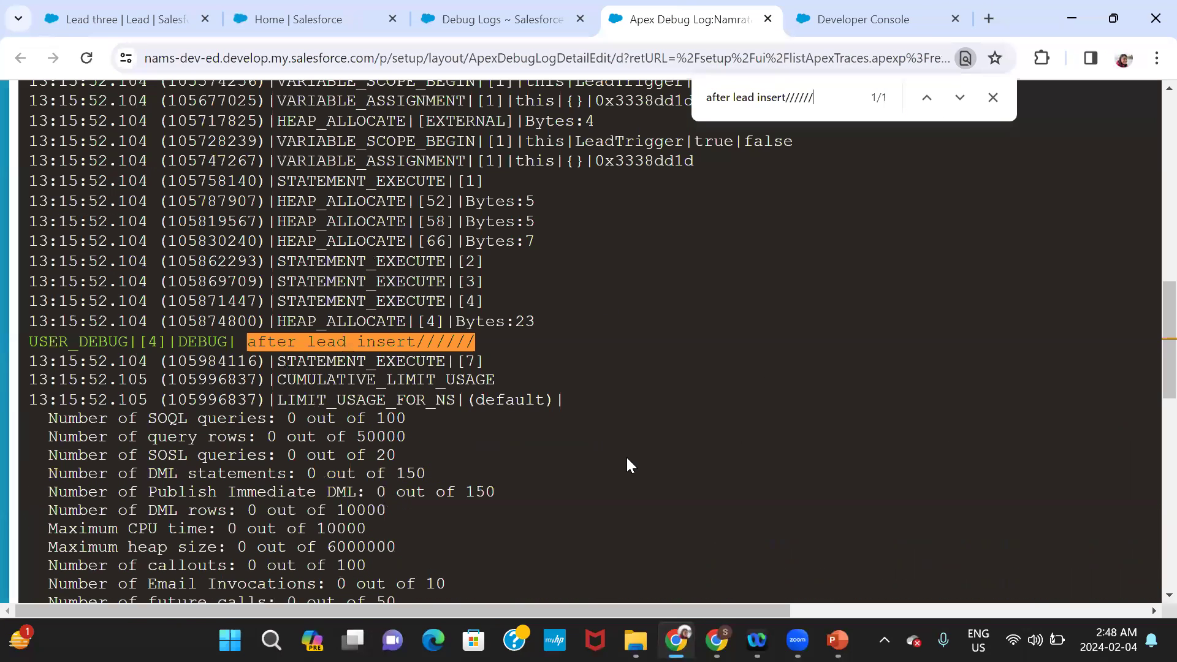
left_click(542, 21)
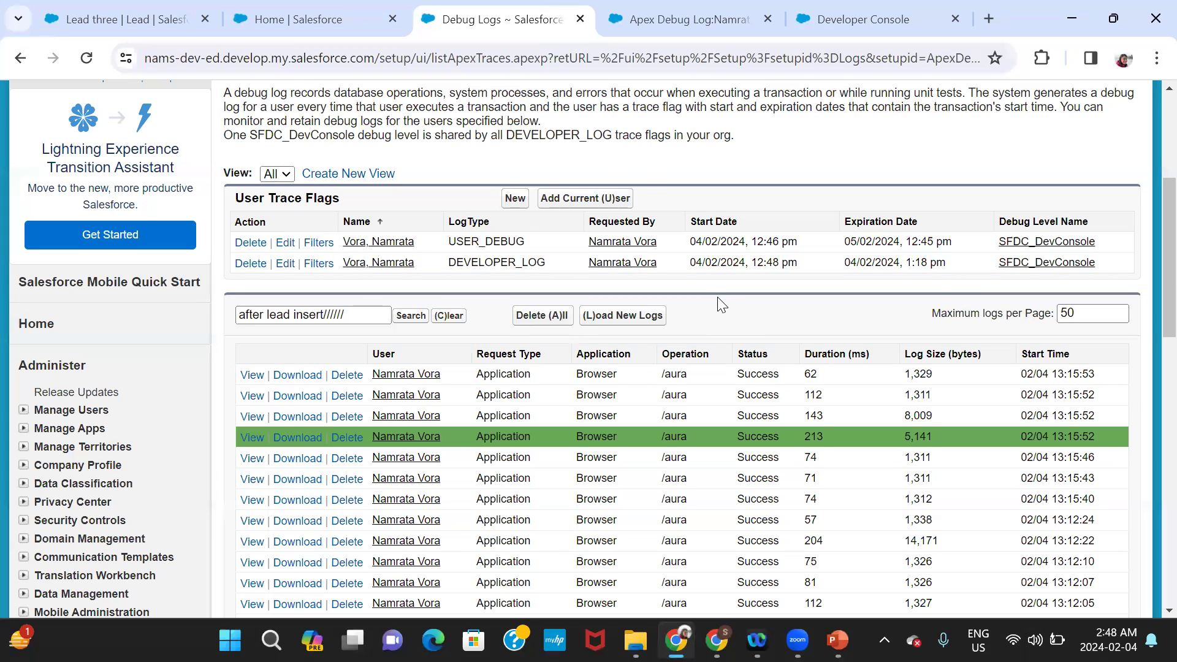
- Close the extra debug log tab and delete all debug logs
left_click(270, 315)
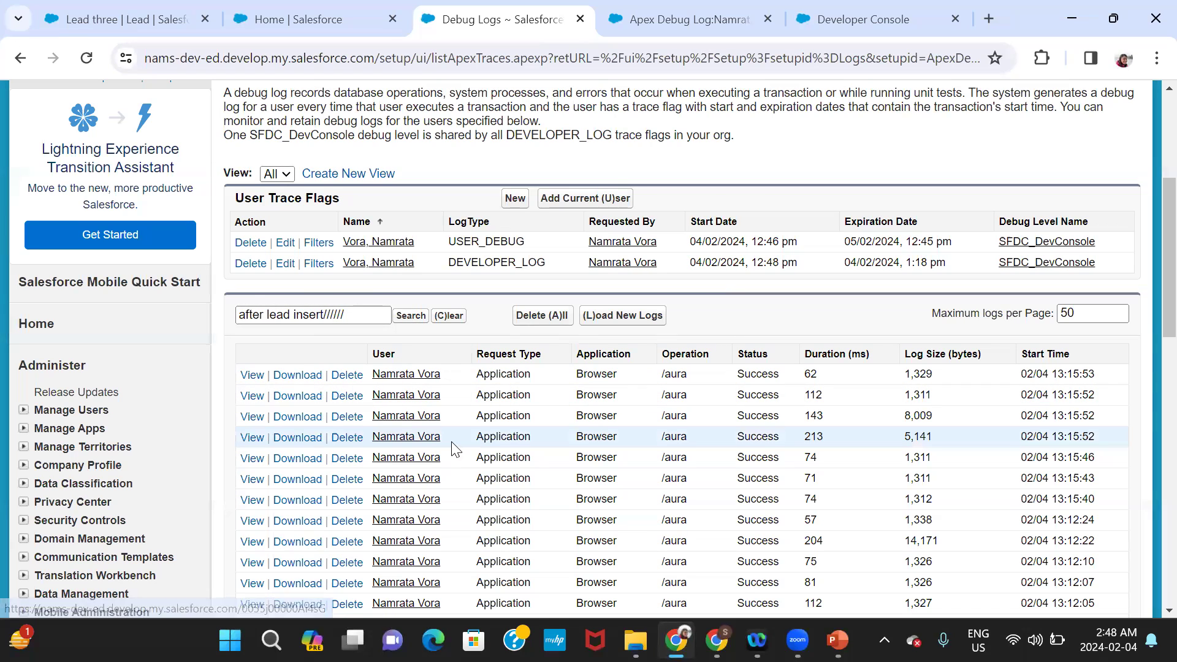
left_click(767, 18)
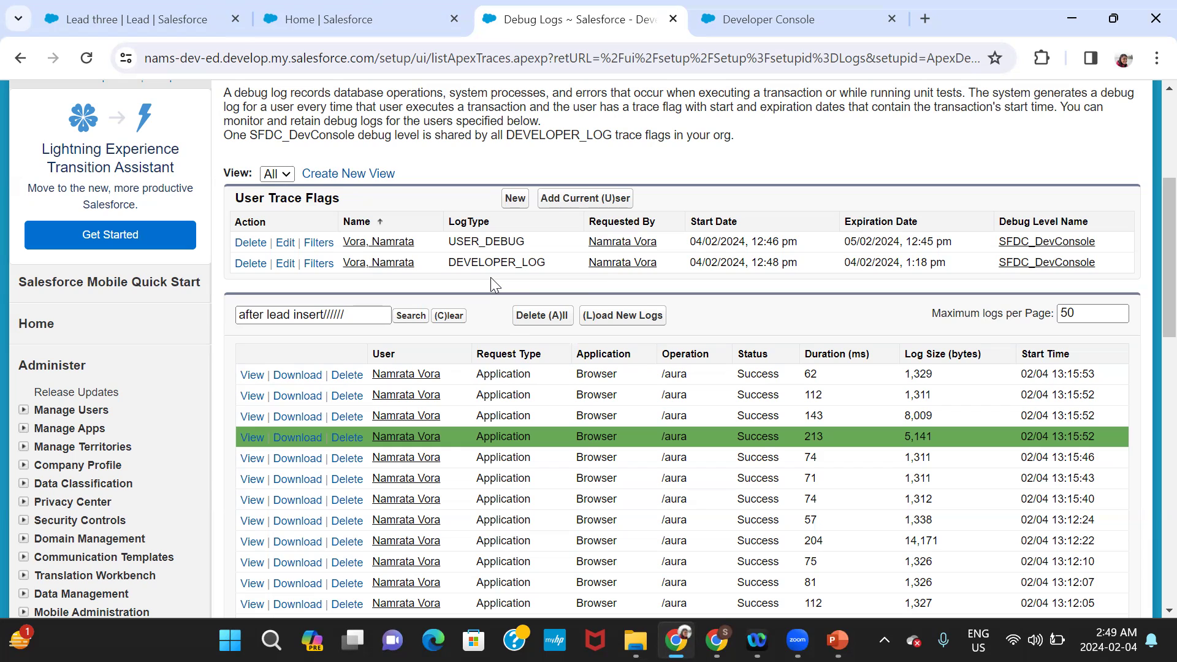
left_click(538, 316)
left_click(538, 316)
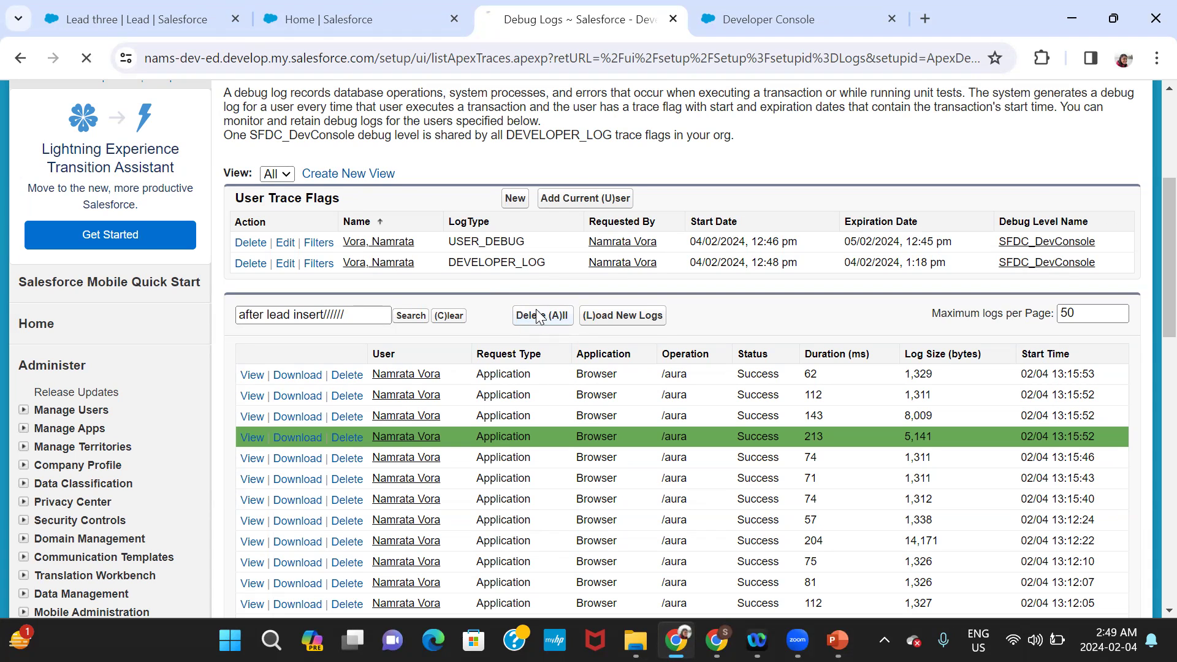